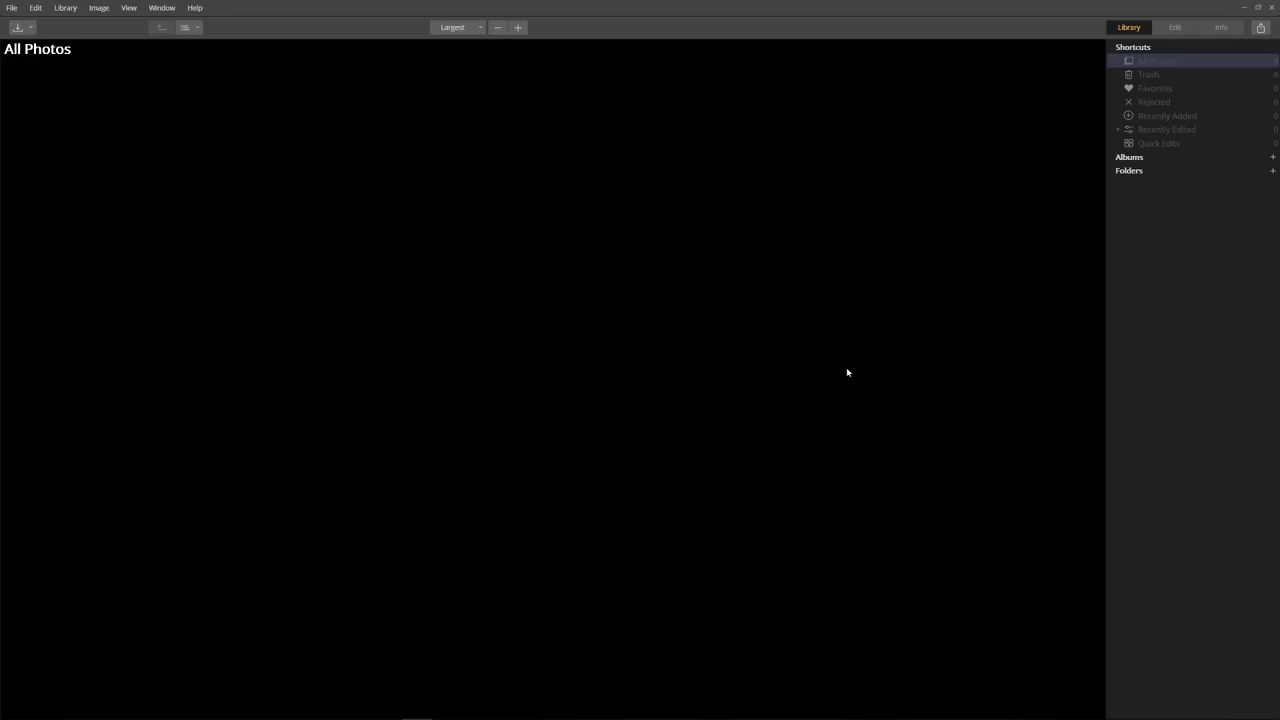
Step: Add the shoot folder to the library so its 19 portraits and To be processed subfolder appear
{"action": "mouse_move", "coordinate": [1140, 172]}
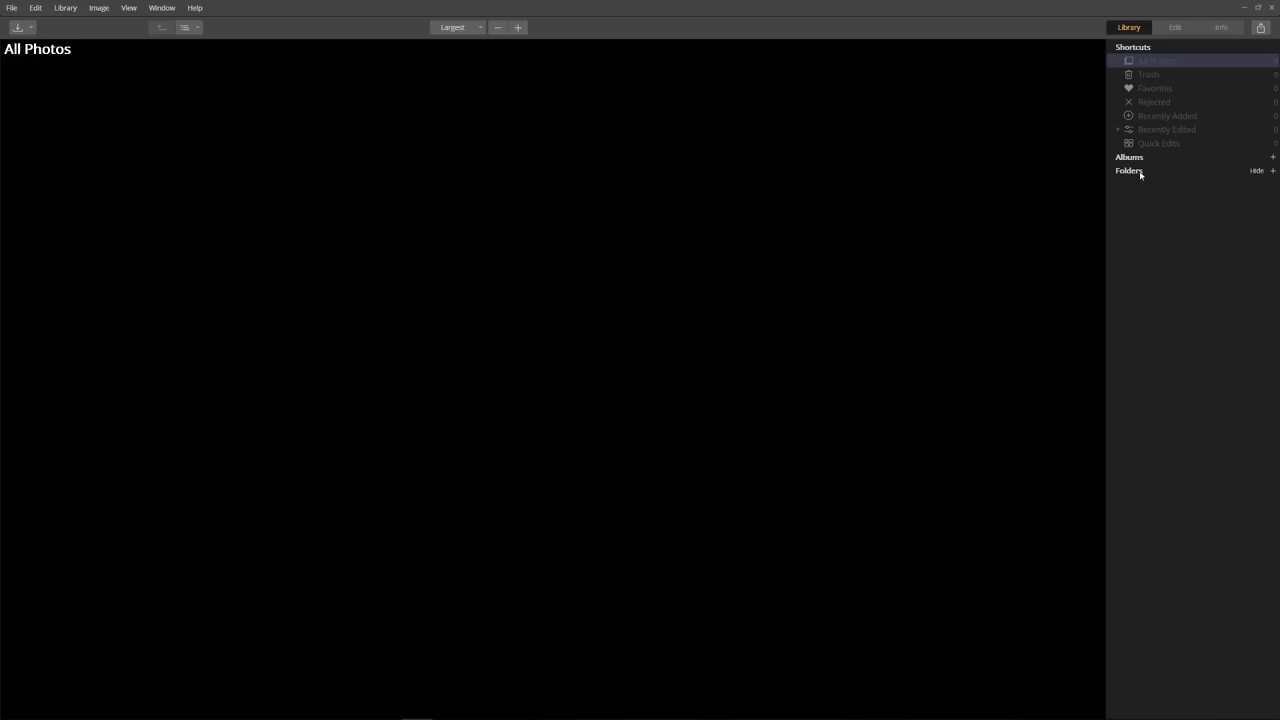
{"action": "left_click", "coordinate": [1276, 172]}
{"action": "left_click", "coordinate": [1272, 172]}
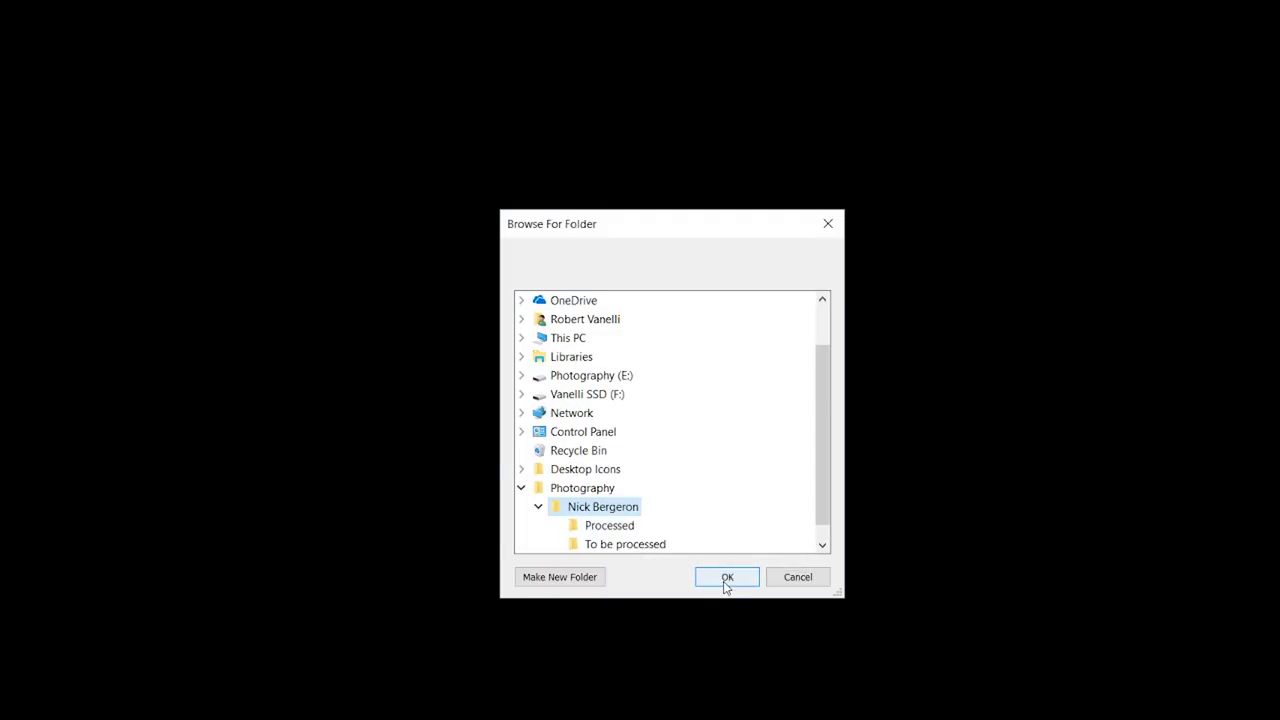
{"action": "left_click", "coordinate": [728, 578]}
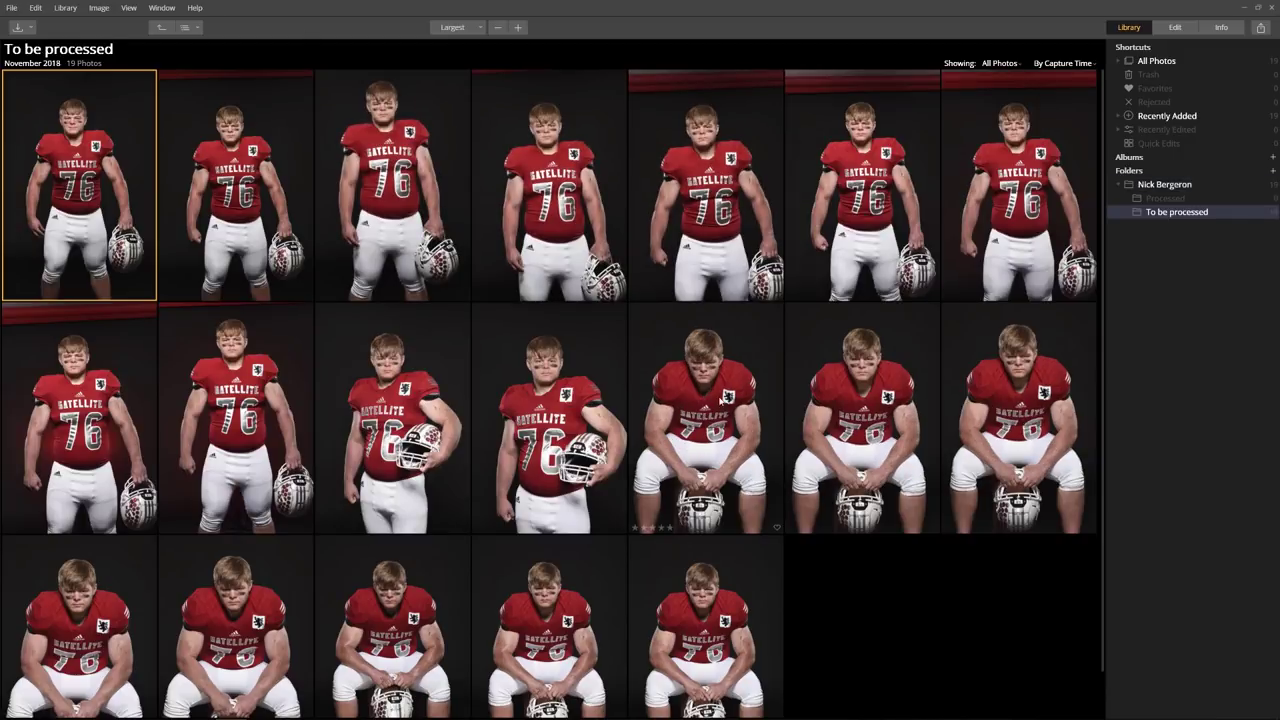
Step: Open the seated helmet portrait Nick-3218.NEF in the Edit view
{"action": "left_click", "coordinate": [851, 385]}
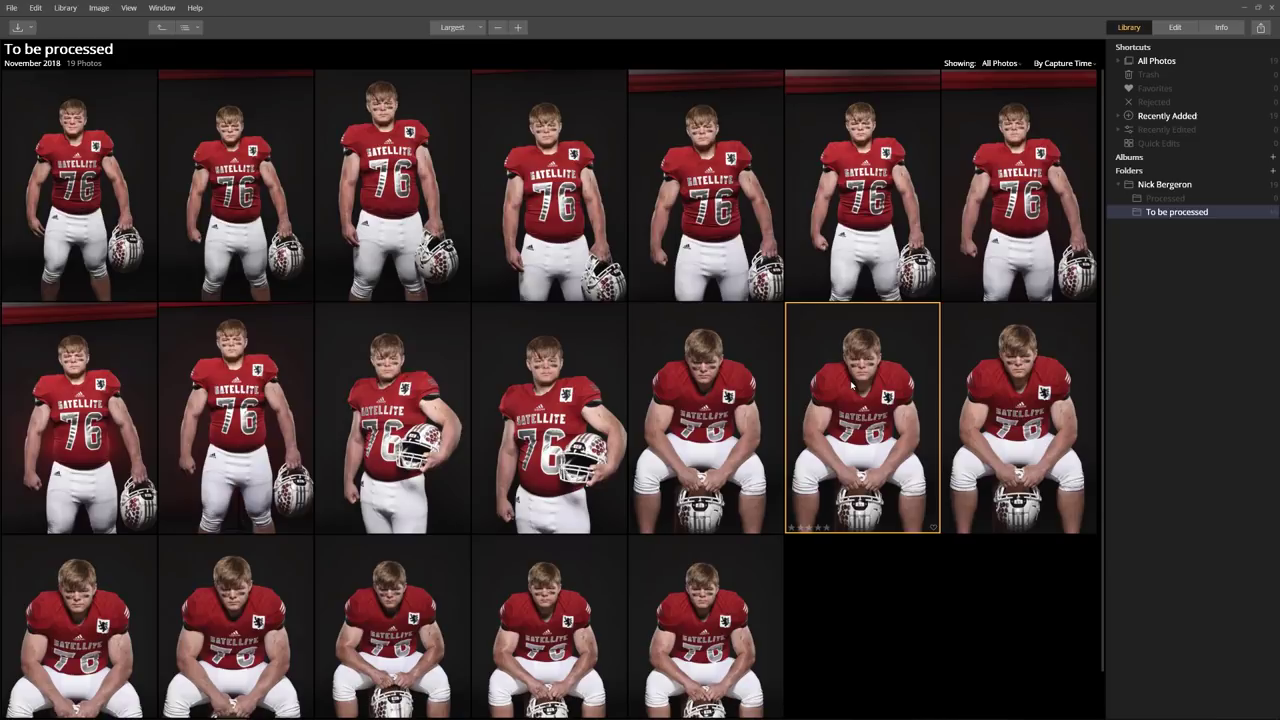
{"action": "double_click", "coordinate": [851, 385]}
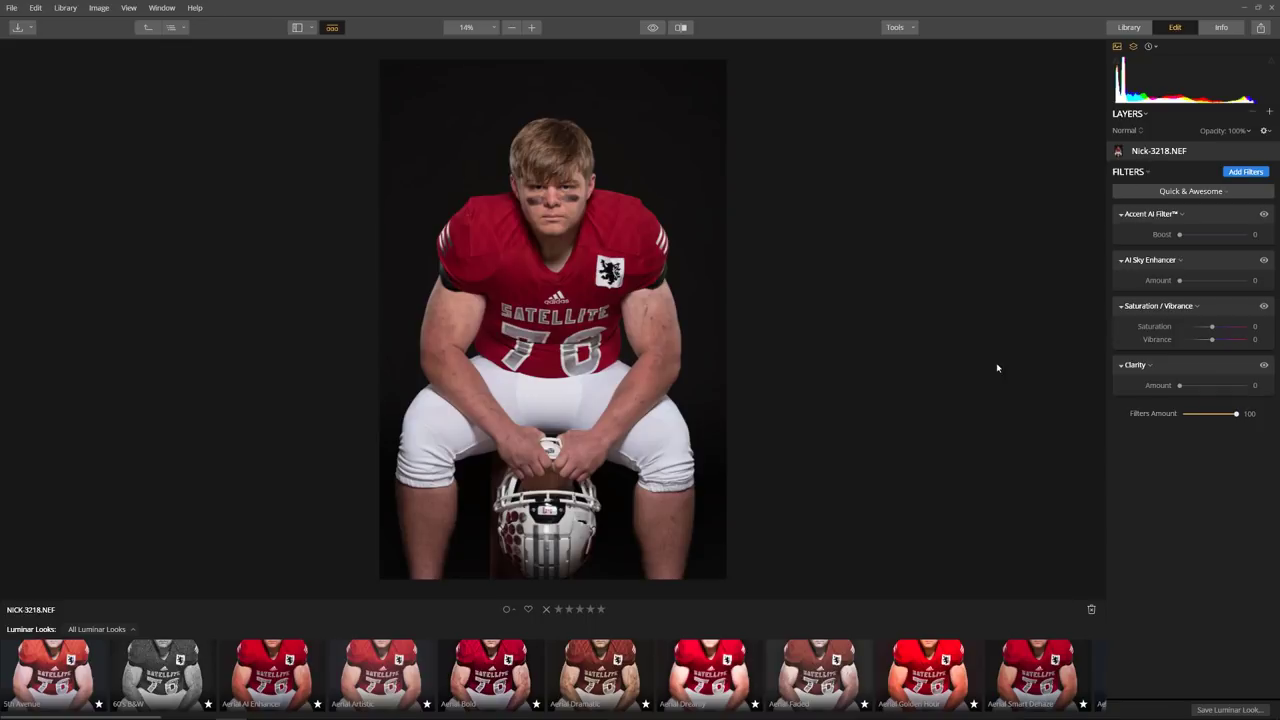
{"action": "left_click", "coordinate": [333, 28]}
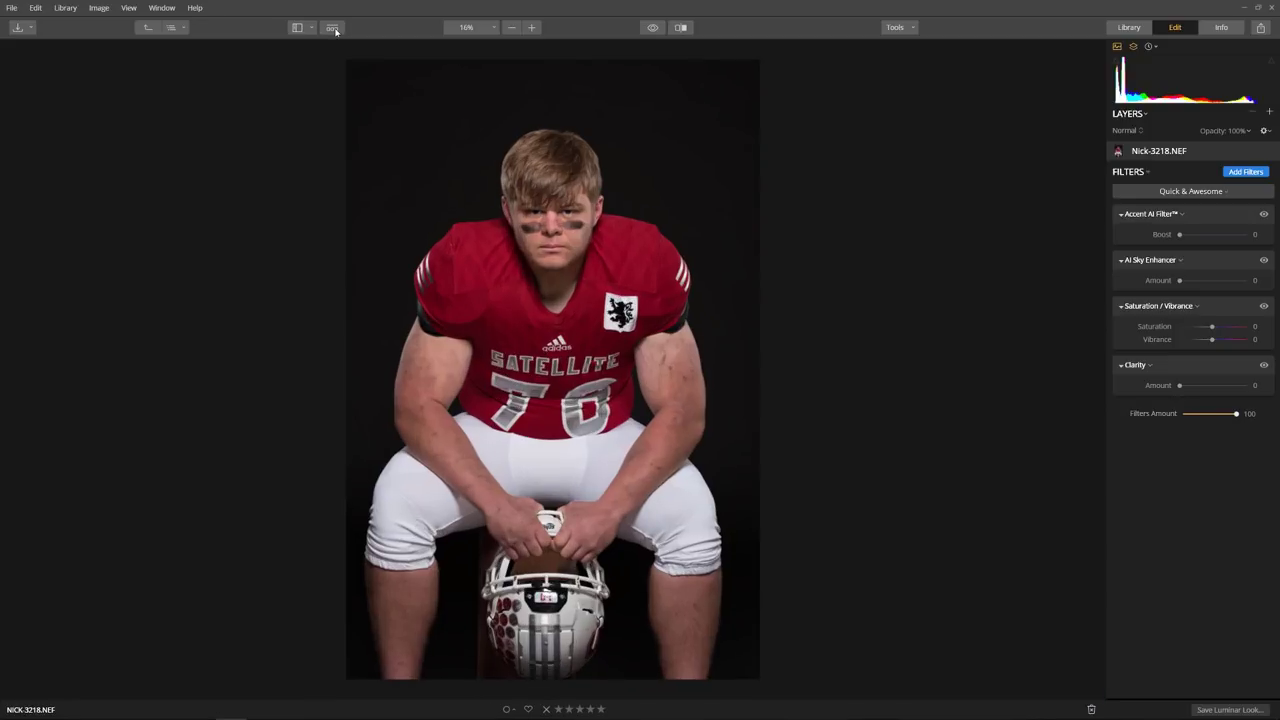
{"action": "left_click", "coordinate": [333, 28]}
{"action": "left_click", "coordinate": [311, 28]}
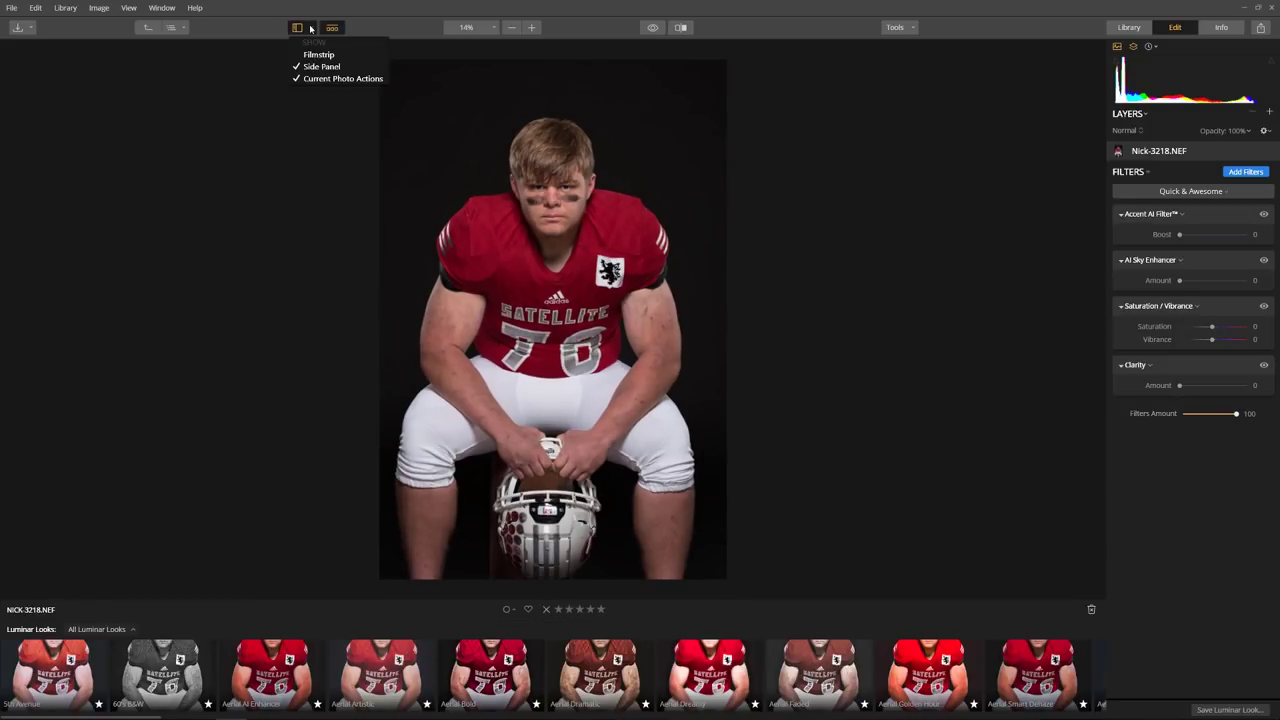
{"action": "left_click", "coordinate": [303, 66]}
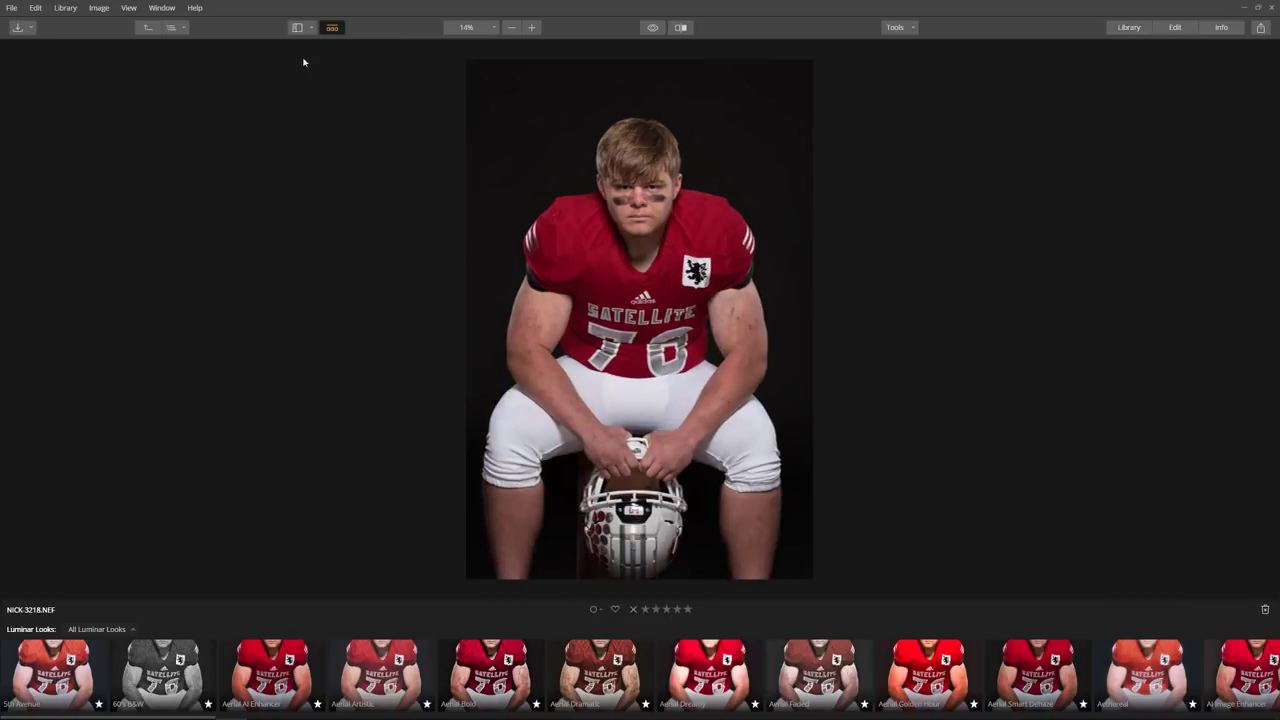
{"action": "left_click", "coordinate": [311, 29]}
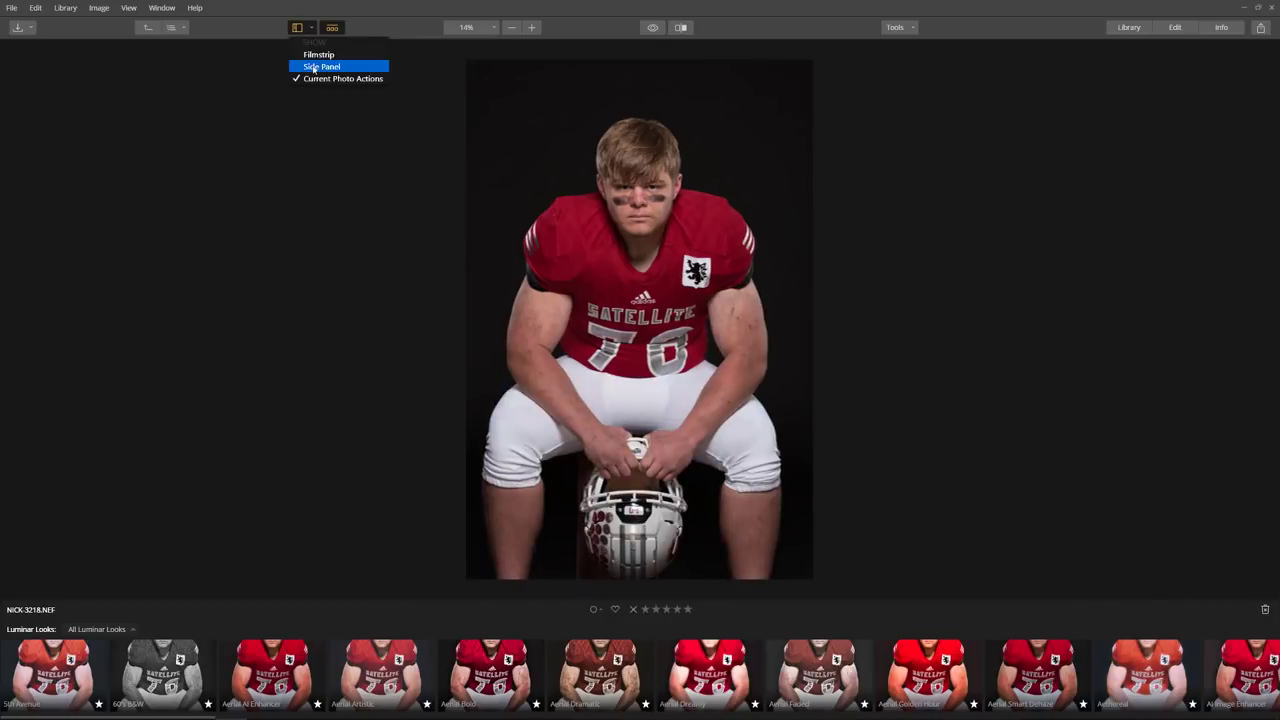
{"action": "left_click", "coordinate": [314, 68]}
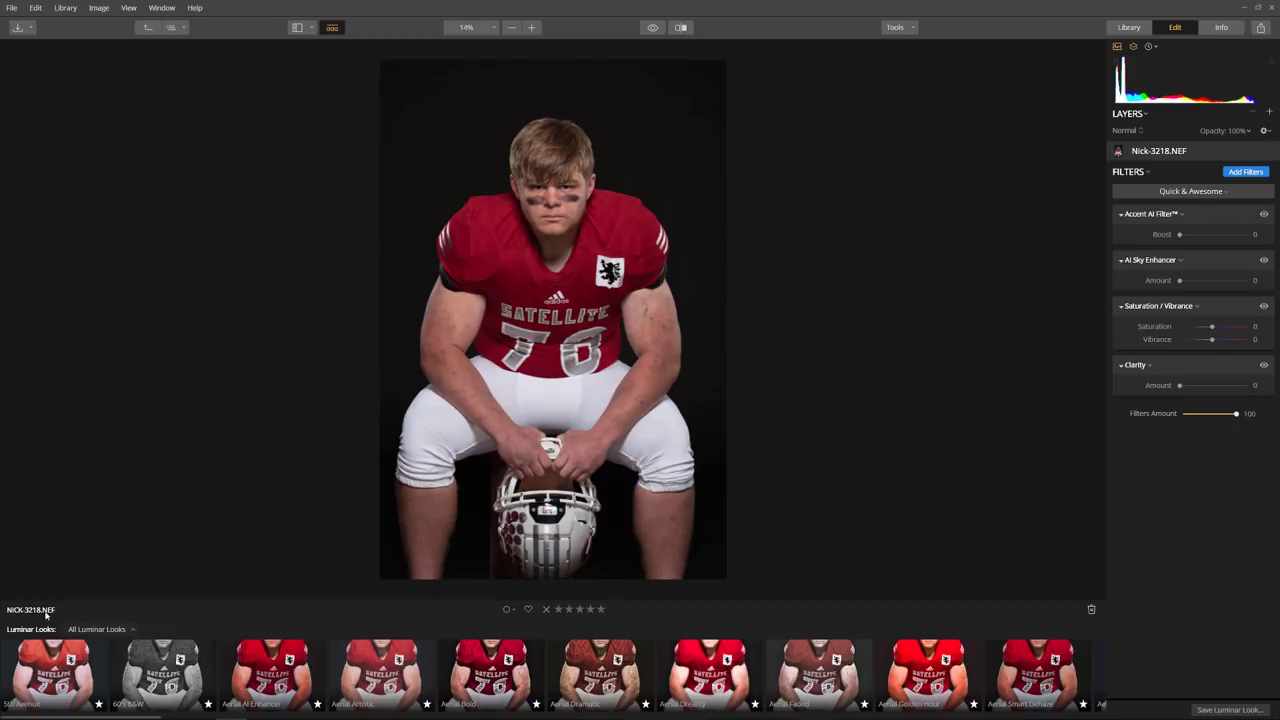
Step: Switch the Luminar Looks strip from the Essentials collection to the Dramatic collection
{"action": "left_click", "coordinate": [97, 629]}
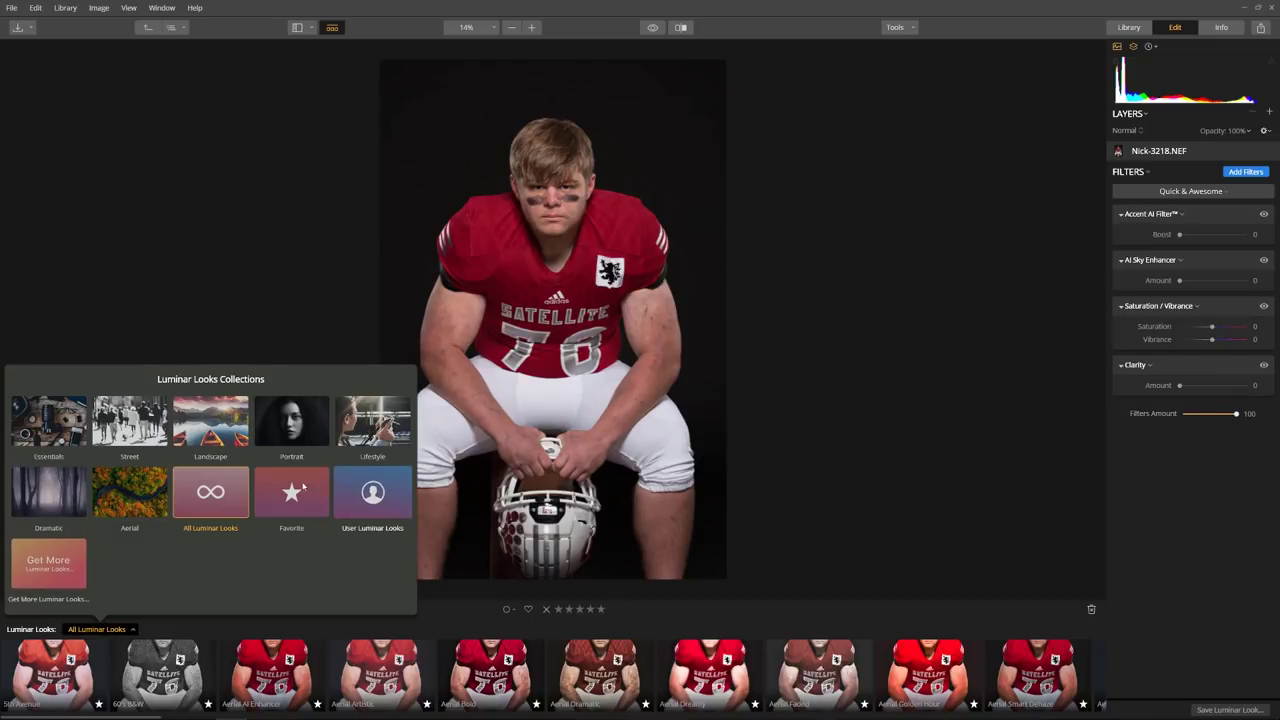
{"action": "left_click", "coordinate": [46, 420]}
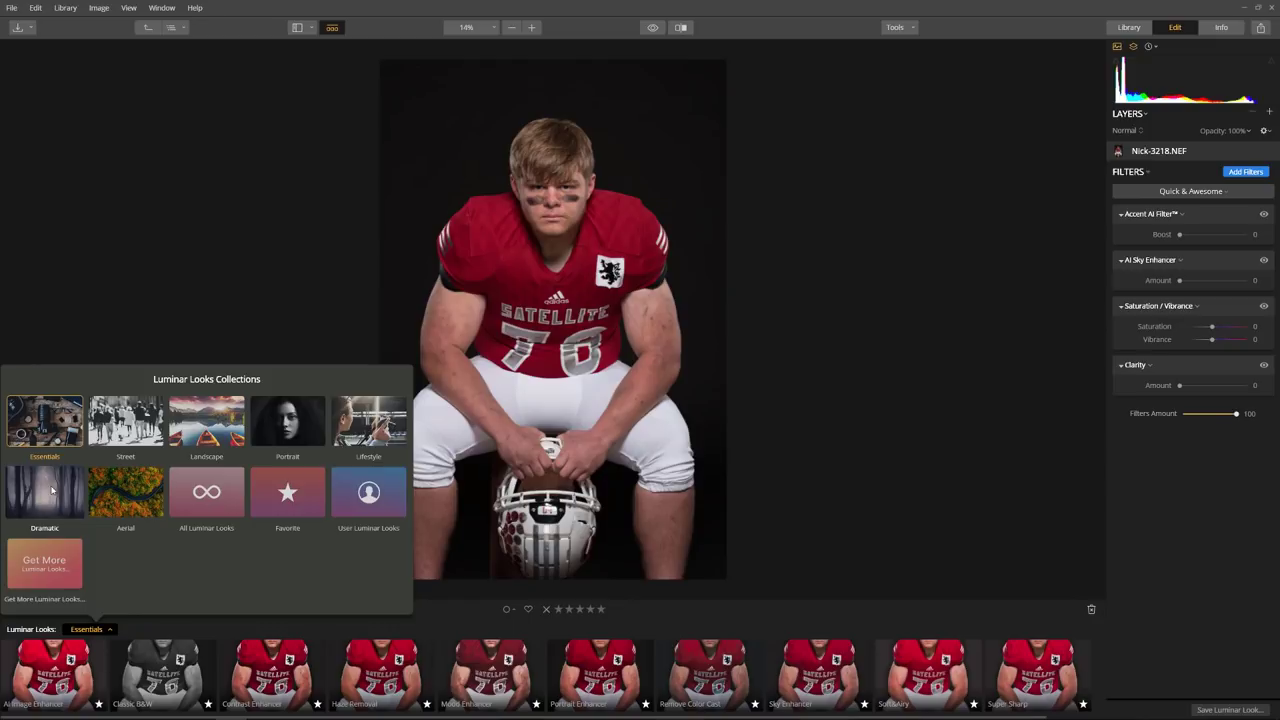
{"action": "left_click", "coordinate": [52, 490]}
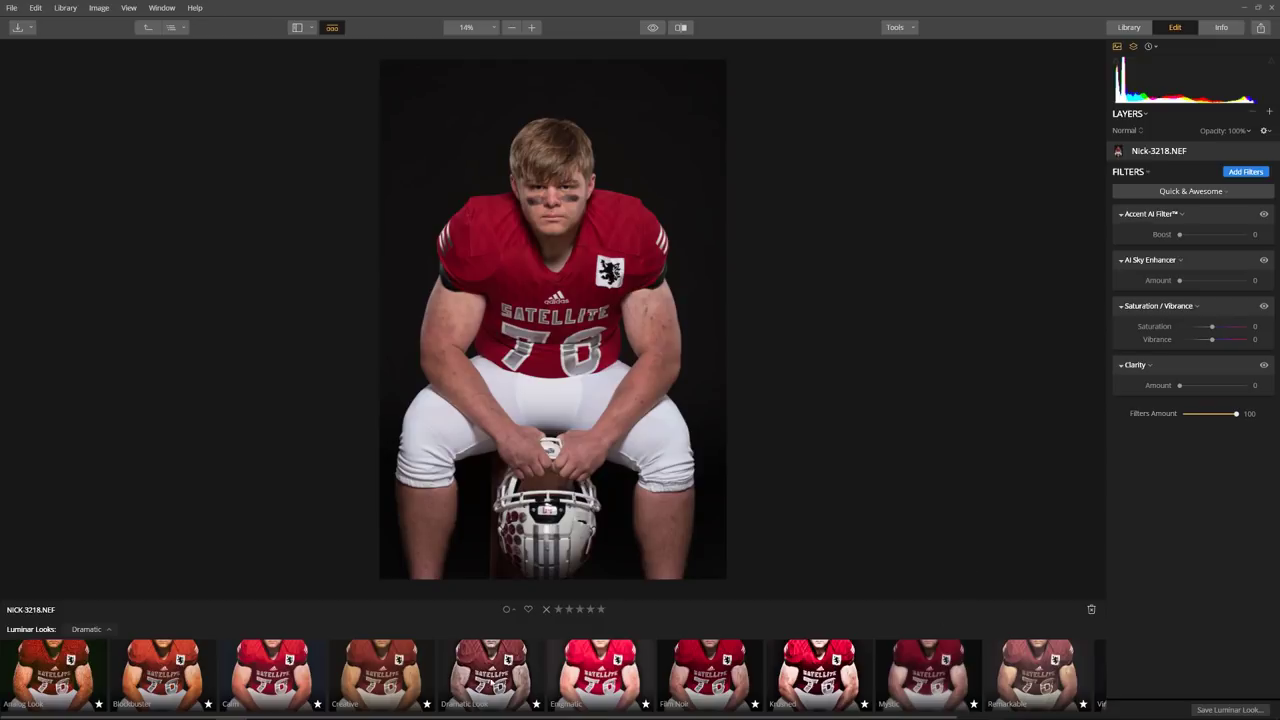
Step: Apply the Dramatic Look, adjust its Amount, and compare it against the unedited original
{"action": "left_click", "coordinate": [480, 673]}
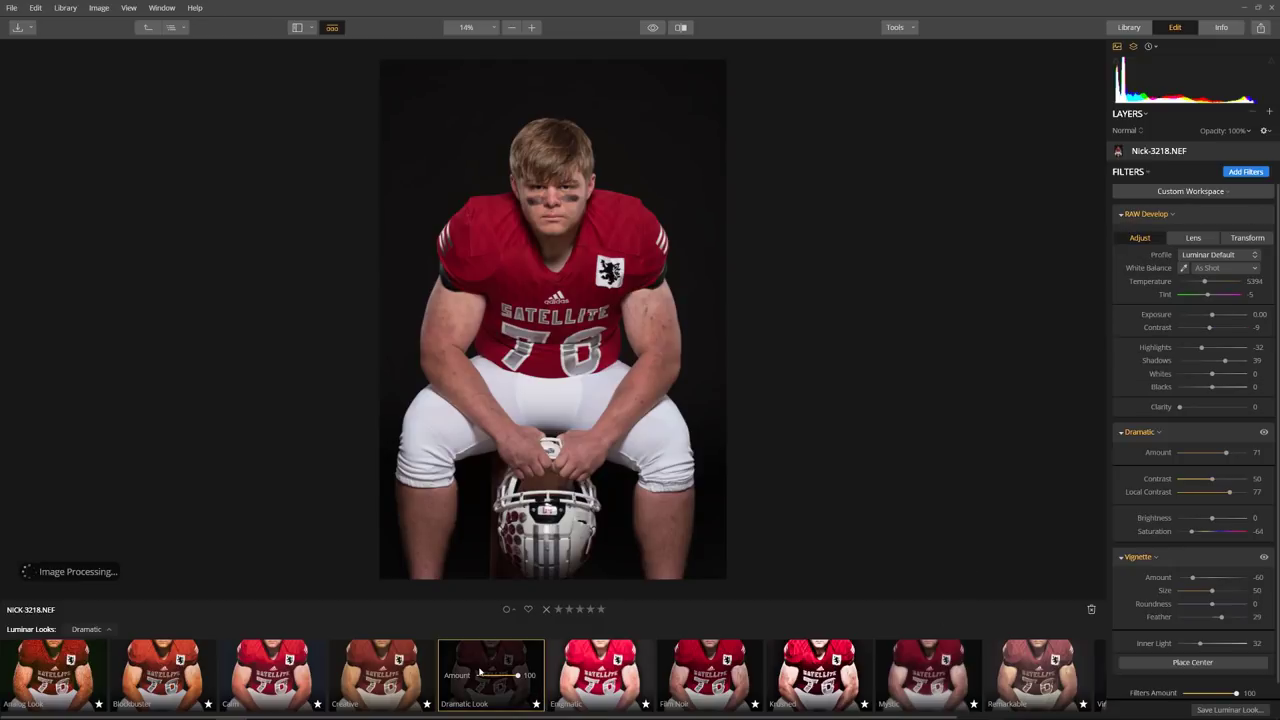
{"action": "left_click_drag", "start_coordinate": [480, 673], "coordinate": [495, 675]}
{"action": "left_click", "coordinate": [653, 28]}
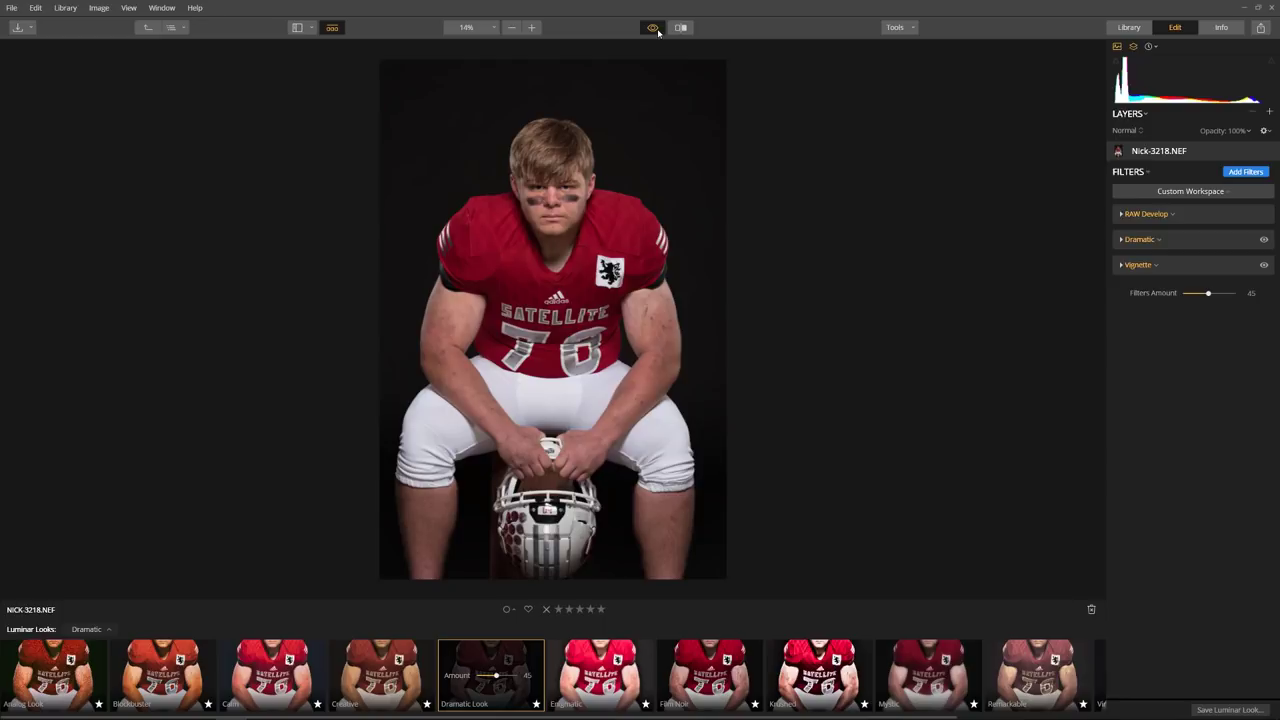
{"action": "left_click", "coordinate": [655, 29]}
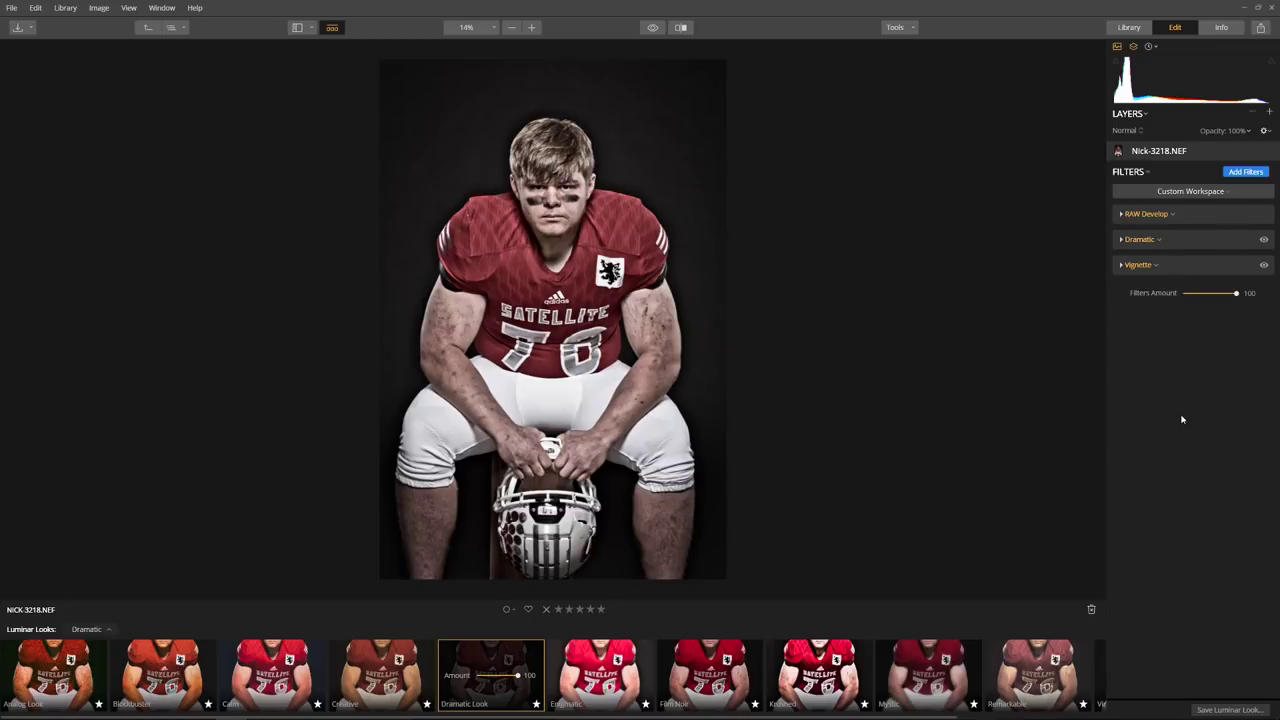
{"action": "left_click", "coordinate": [1166, 240]}
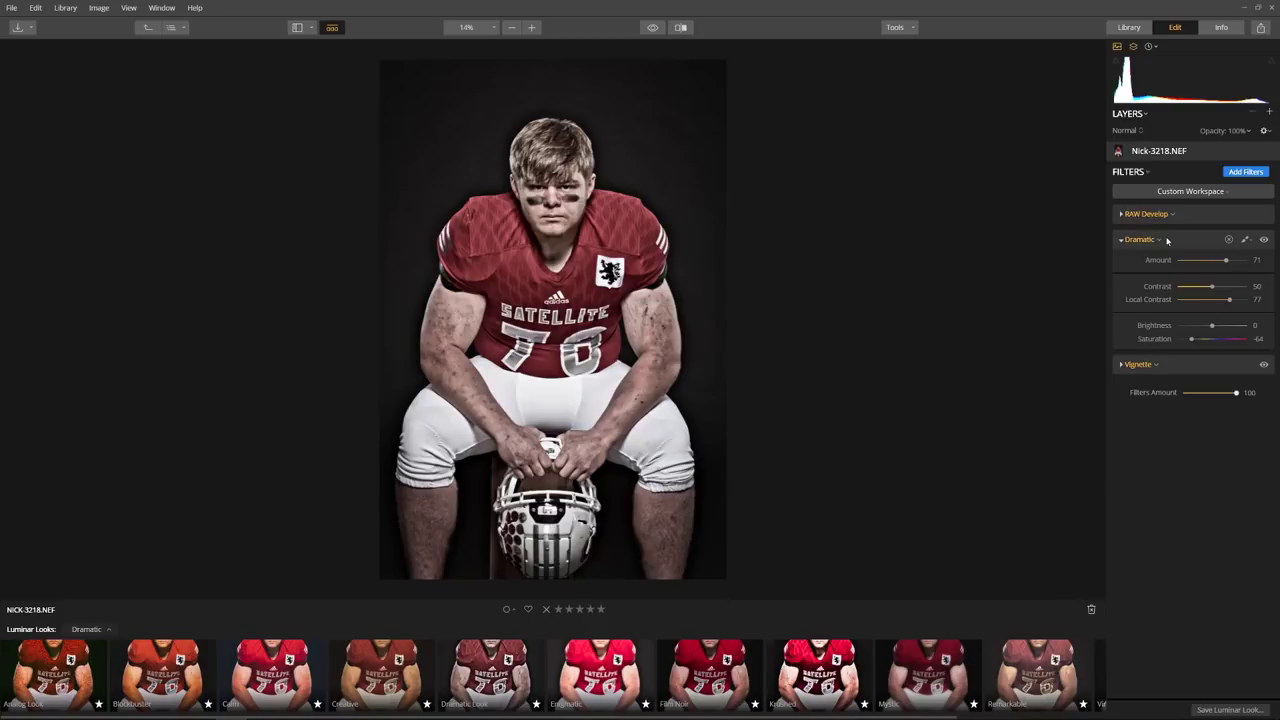
{"action": "left_click", "coordinate": [1265, 241]}
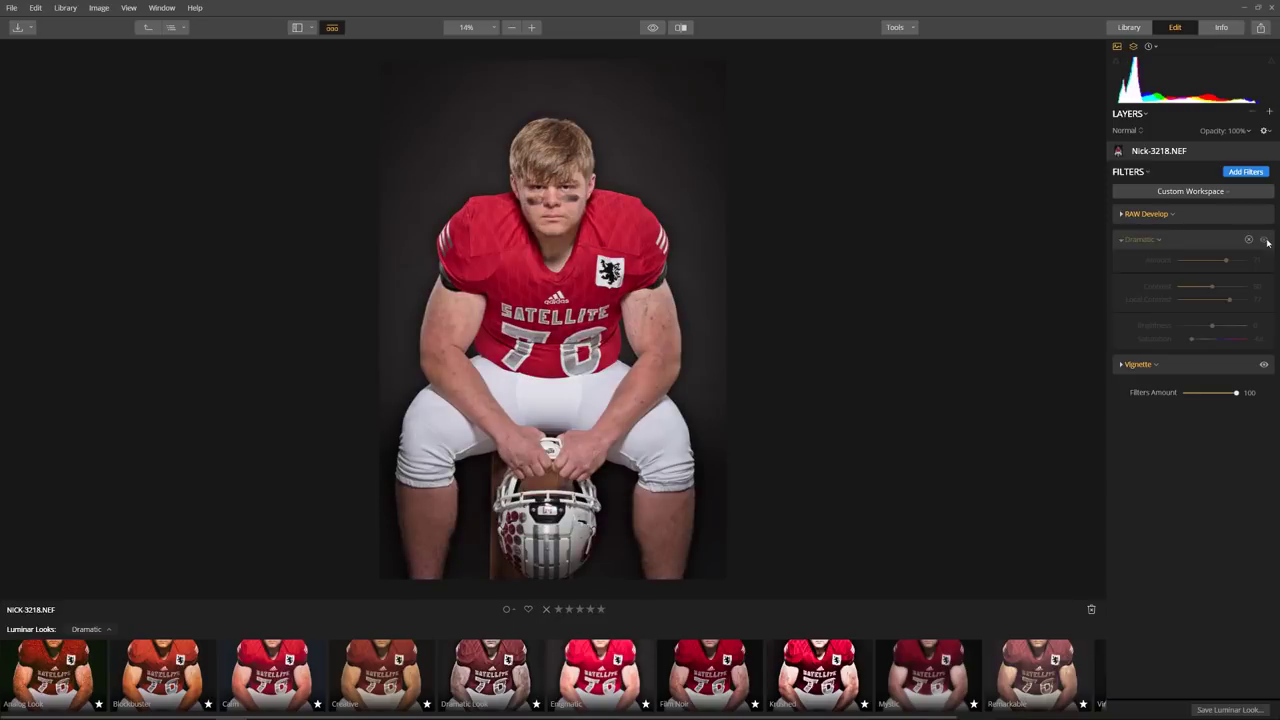
{"action": "left_click", "coordinate": [1266, 241]}
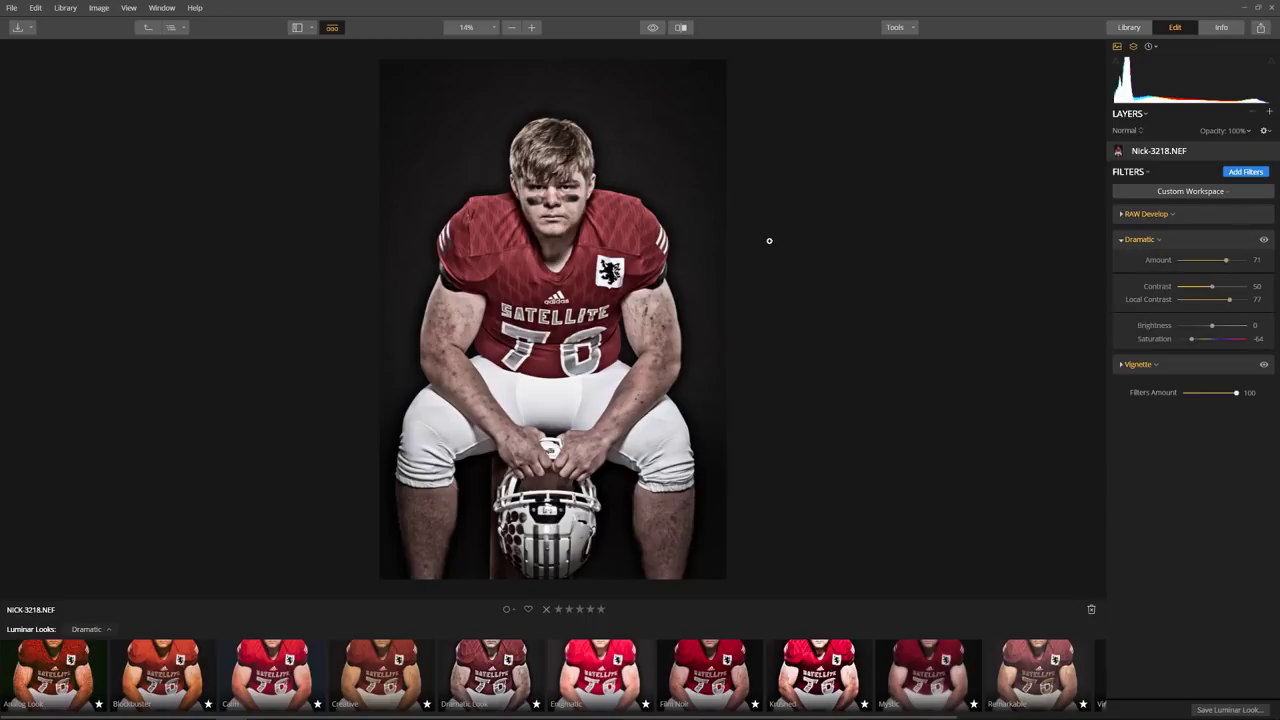
{"action": "left_click", "coordinate": [1264, 366]}
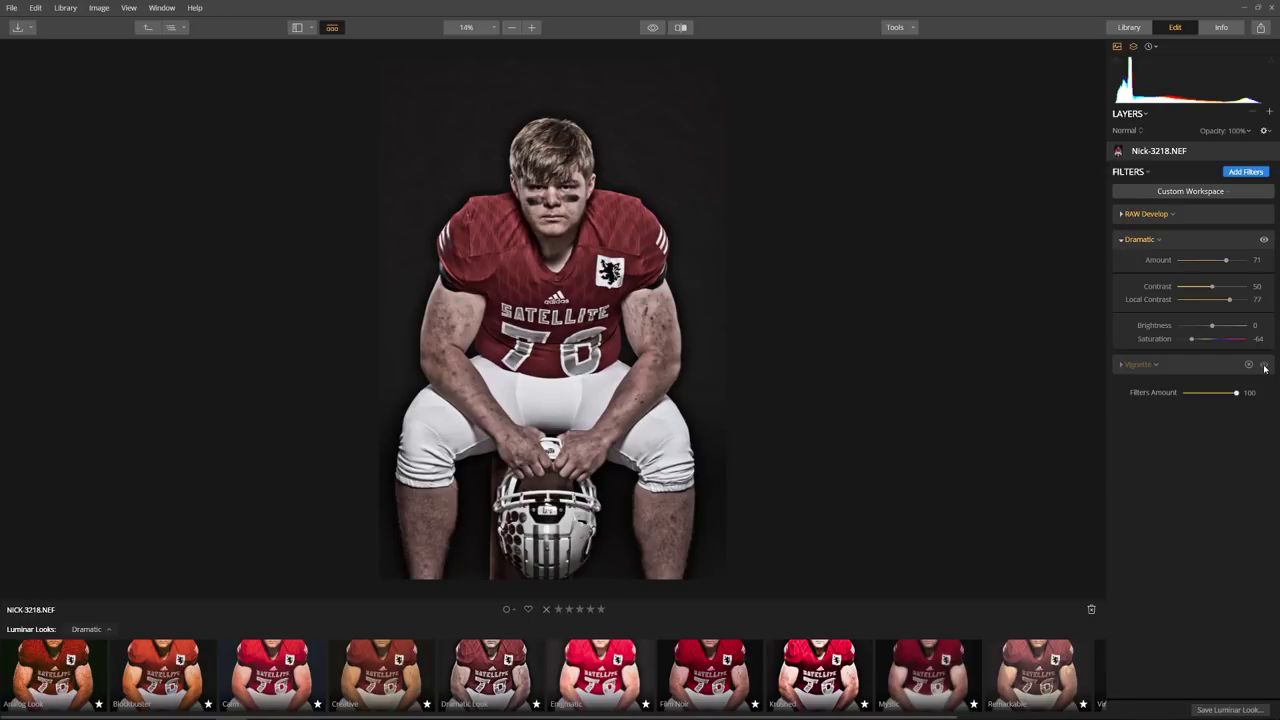
{"action": "left_click", "coordinate": [1264, 366]}
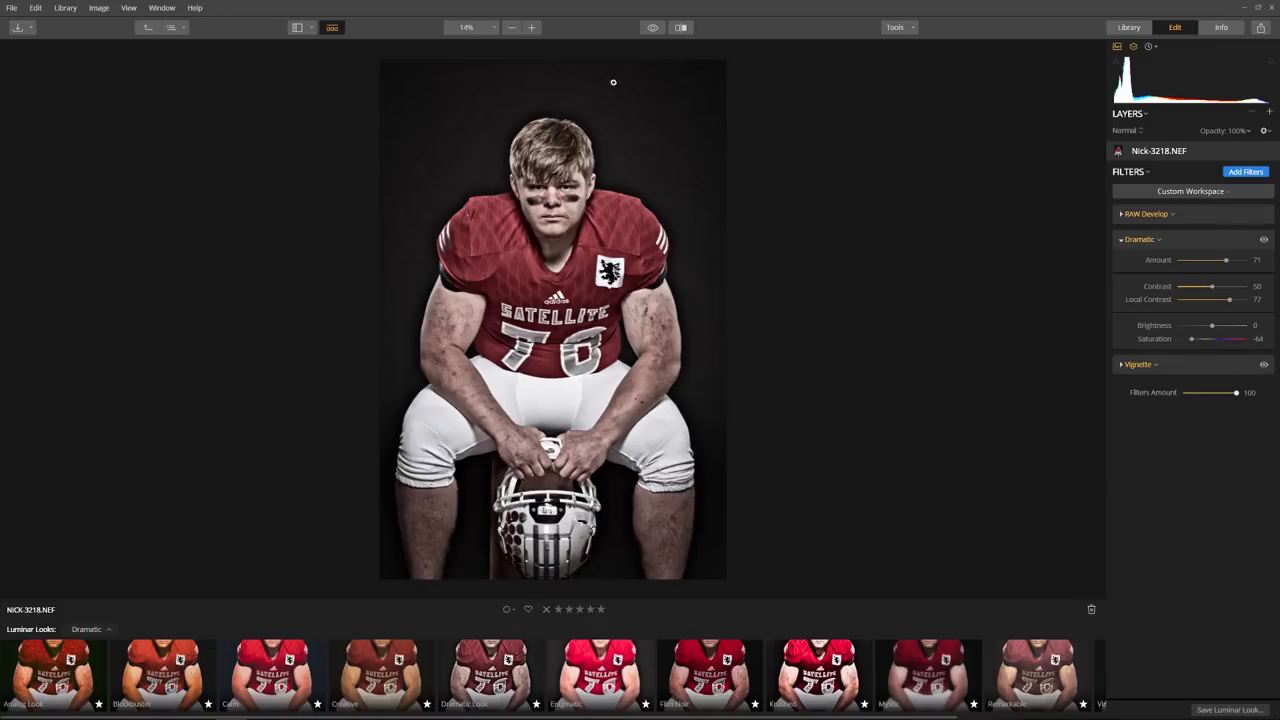
Step: Set RAW Develop Blacks to -56 and Shadows to 58
{"action": "left_click", "coordinate": [1121, 215]}
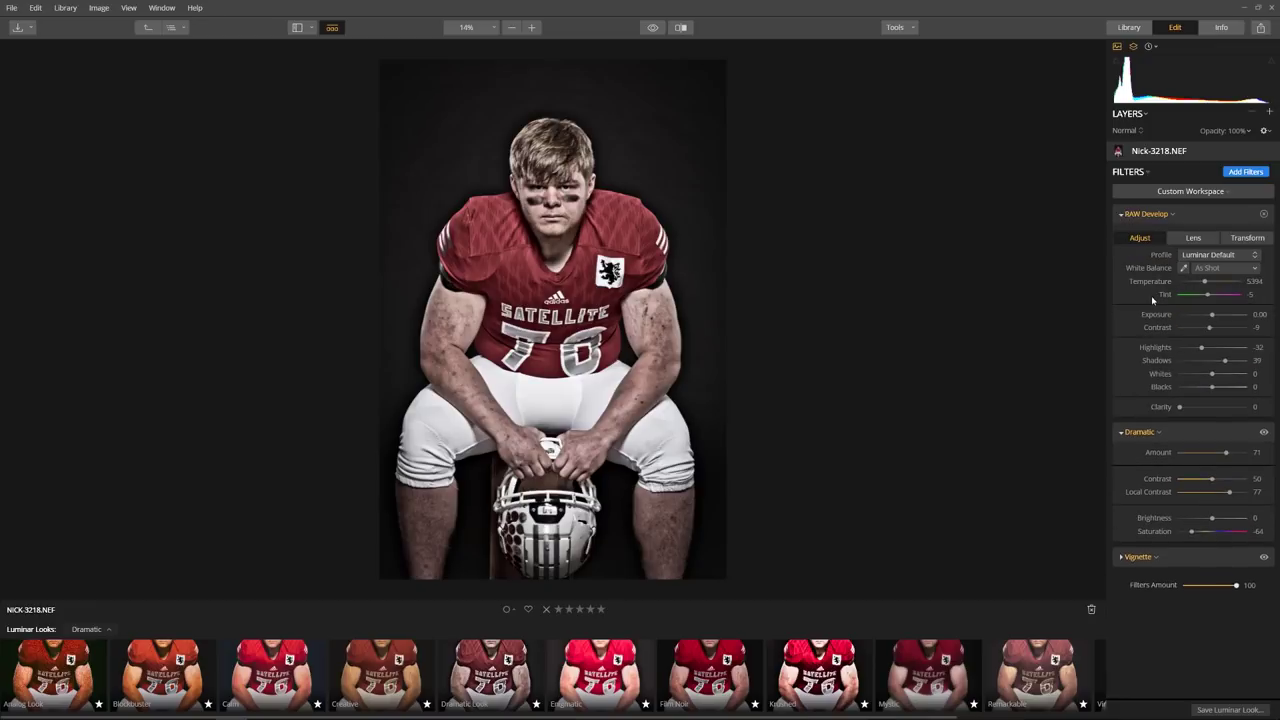
{"action": "left_click_drag", "start_coordinate": [1212, 387], "coordinate": [1198, 392]}
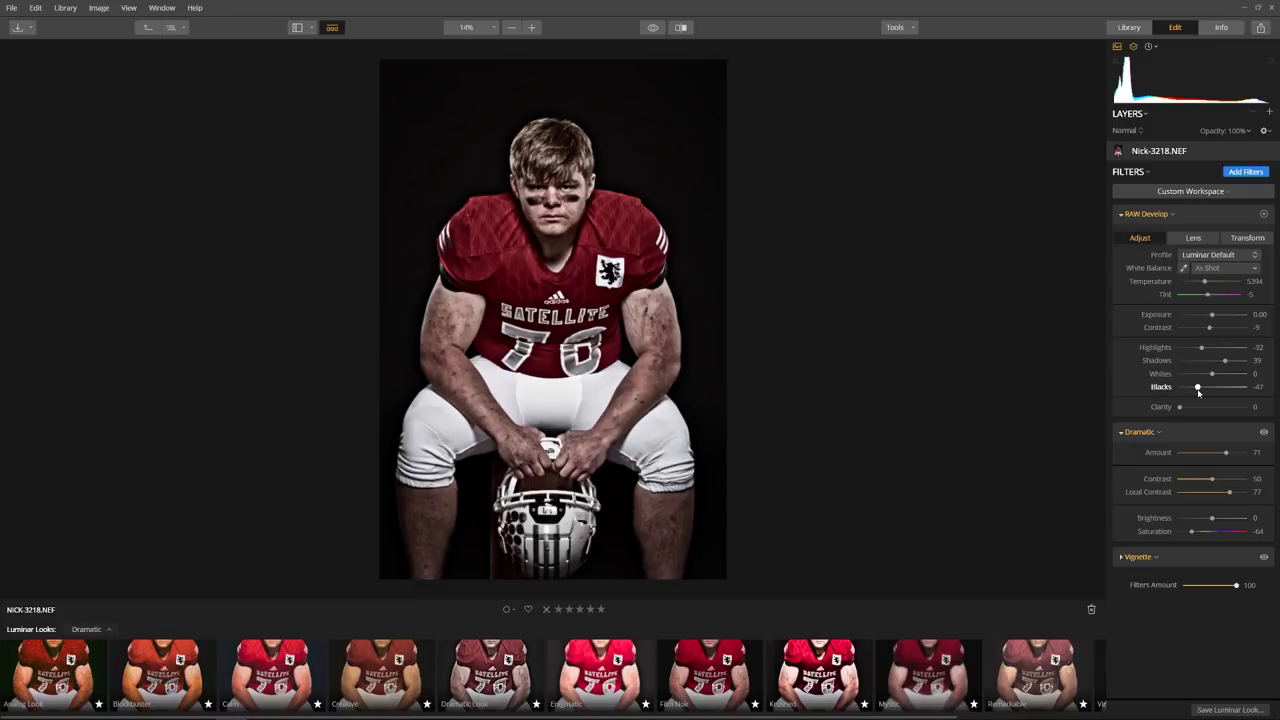
{"action": "left_click_drag", "start_coordinate": [1225, 362], "coordinate": [1195, 387]}
Step: Raise the Dramatic filter to Amount 77, Contrast 61 and Local Contrast 65
{"action": "left_click", "coordinate": [1121, 216]}
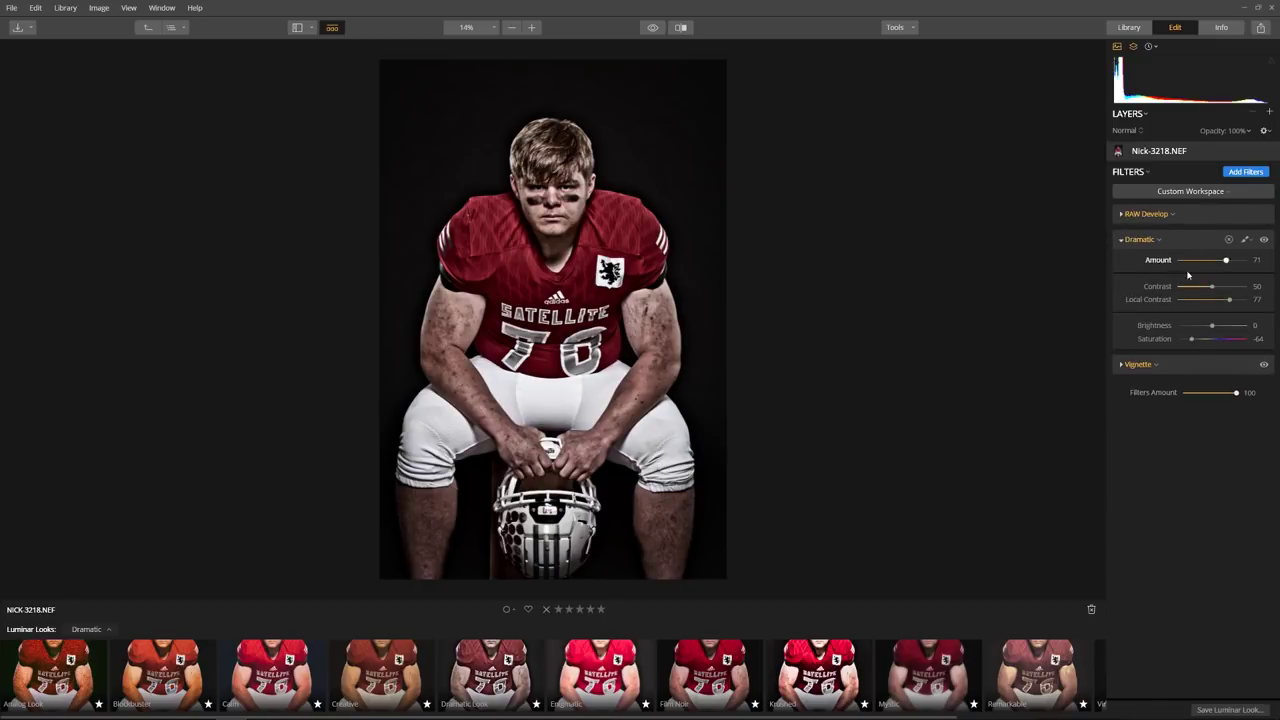
{"action": "mouse_move", "coordinate": [1227, 263]}
{"action": "left_mouse_down"}
{"action": "mouse_move", "coordinate": [1250, 262]}
{"action": "mouse_move", "coordinate": [1140, 262]}
{"action": "mouse_move", "coordinate": [1238, 262]}
{"action": "mouse_move", "coordinate": [1231, 272]}
{"action": "left_mouse_up"}
{"action": "left_click_drag", "start_coordinate": [1213, 287], "coordinate": [1221, 315]}
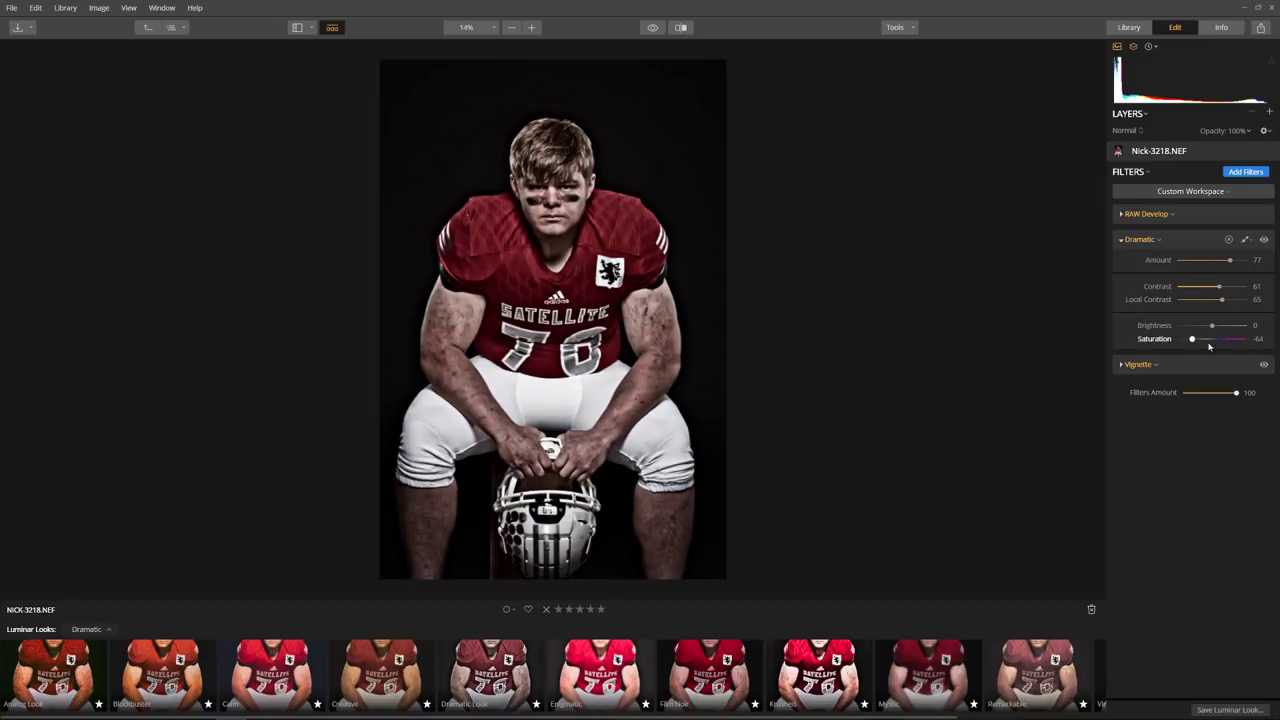
Step: Place the vignette centre on the player's face and set Vignette Amount to -72
{"action": "left_click", "coordinate": [1121, 365]}
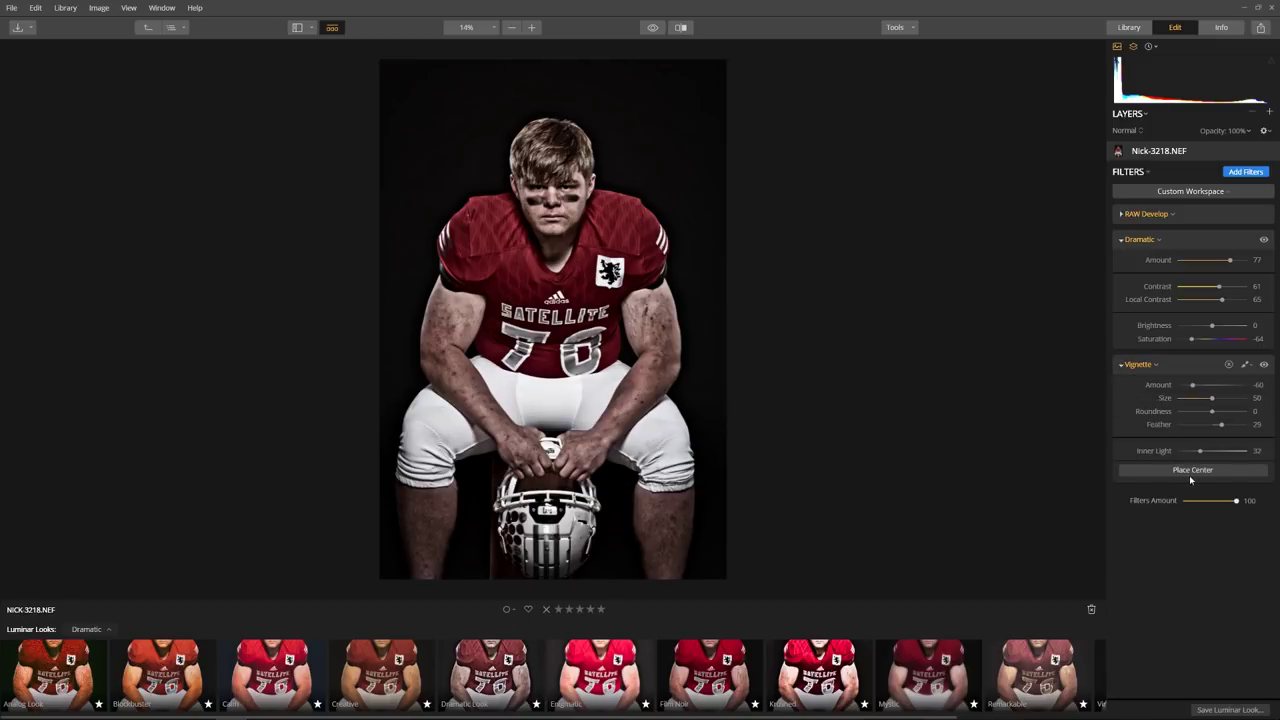
{"action": "left_click", "coordinate": [1190, 470]}
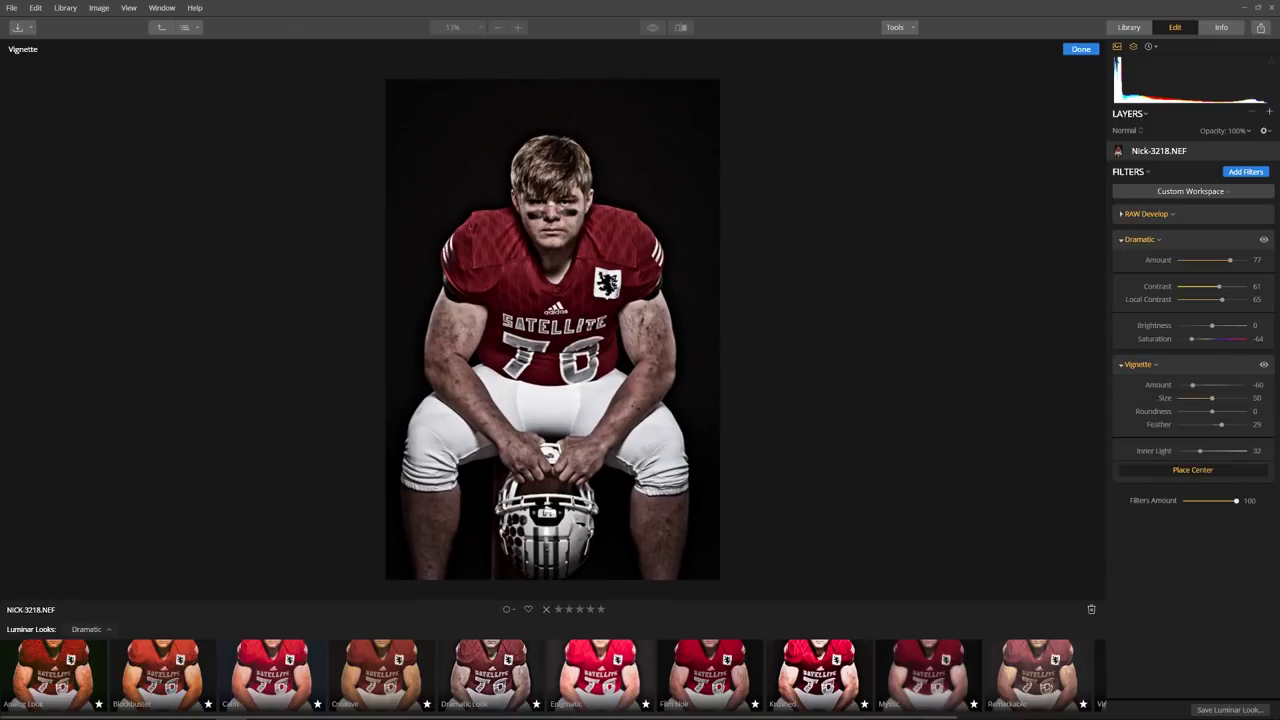
{"action": "left_click", "coordinate": [554, 209]}
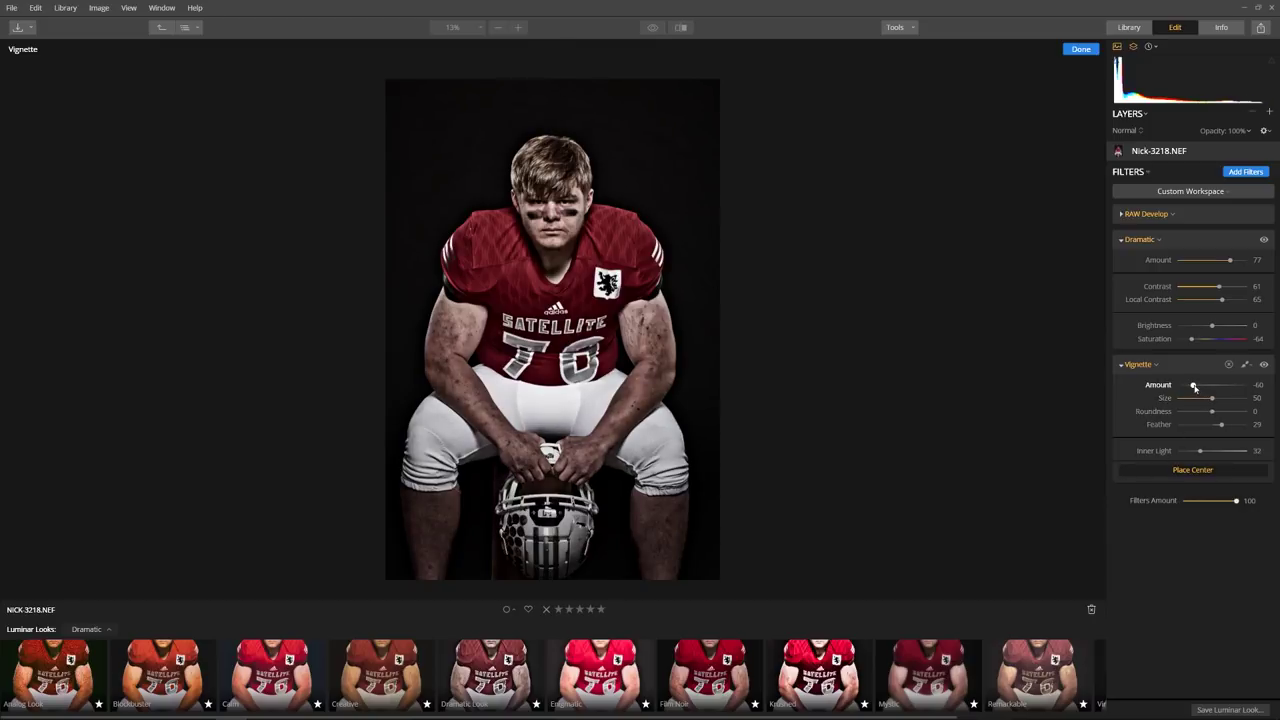
{"action": "left_click_drag", "start_coordinate": [1193, 386], "coordinate": [1189, 389]}
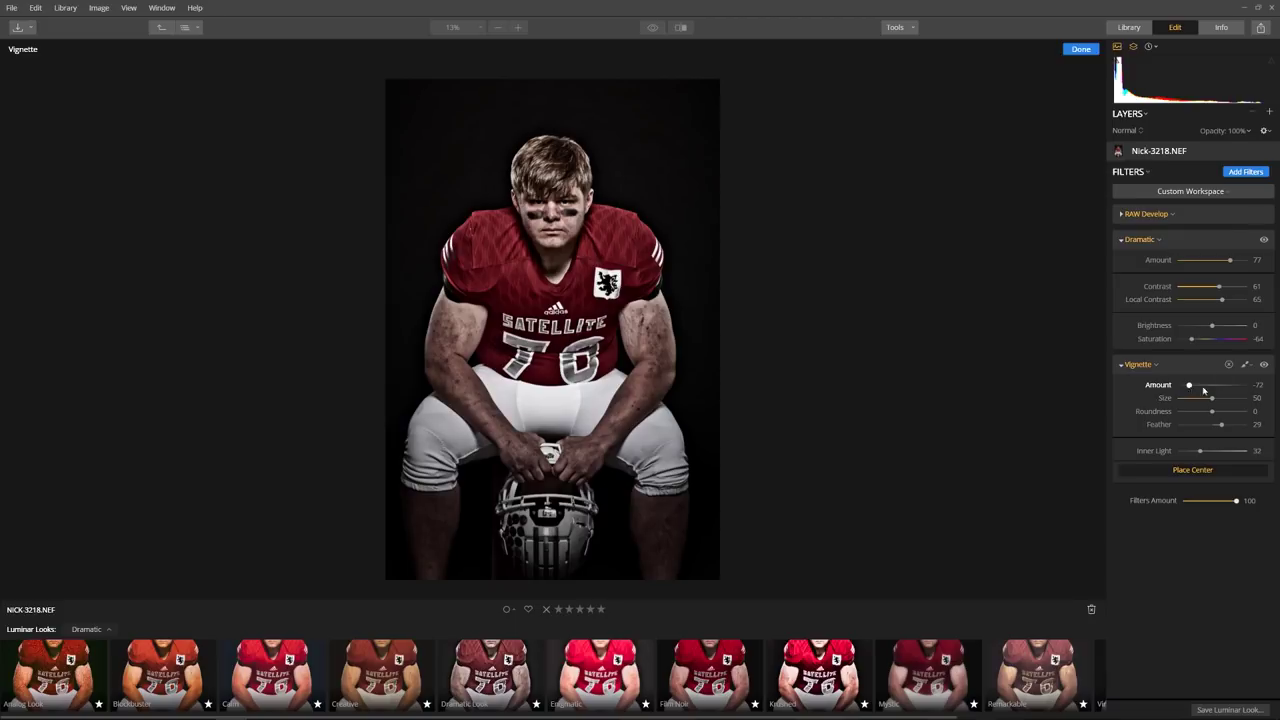
Step: Add the Utility filter Top & Bottom Lighting with Bottom at -56 and Top at 0
{"action": "left_click", "coordinate": [1246, 172]}
{"action": "scroll", "coordinate": [1040, 530], "scroll_direction": "down", "scroll_amount": 8}
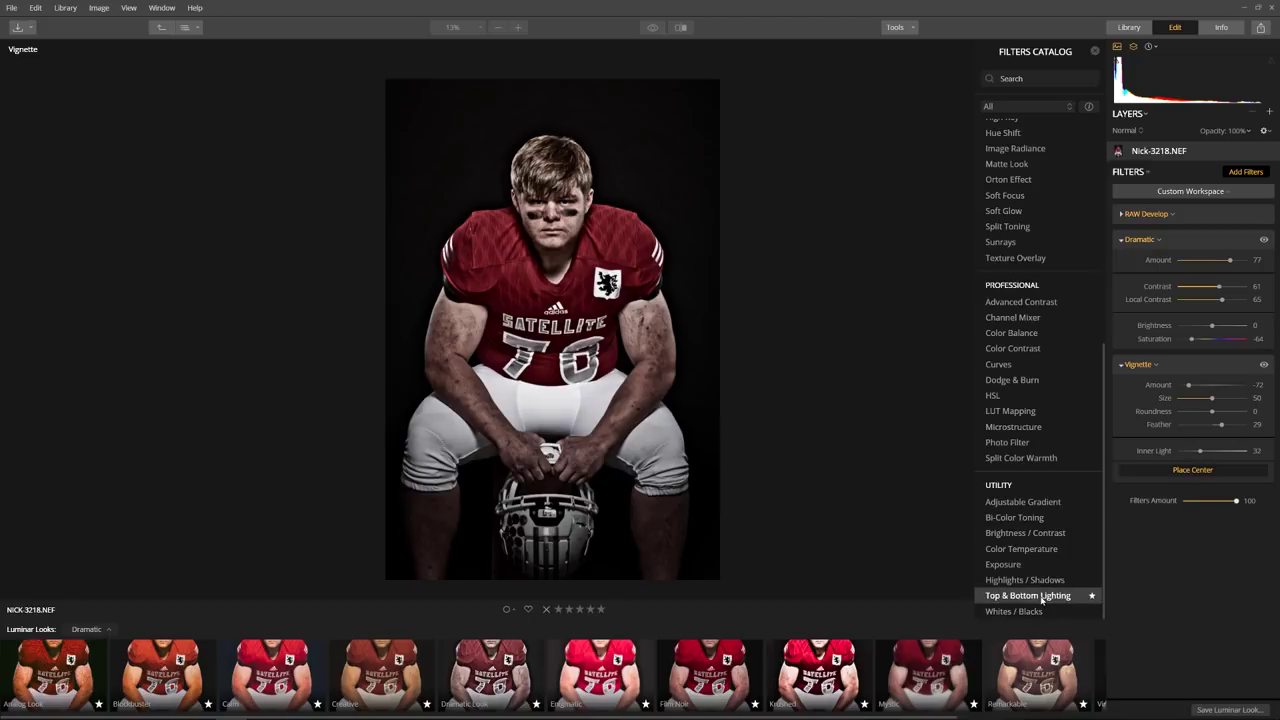
{"action": "left_click", "coordinate": [1042, 598]}
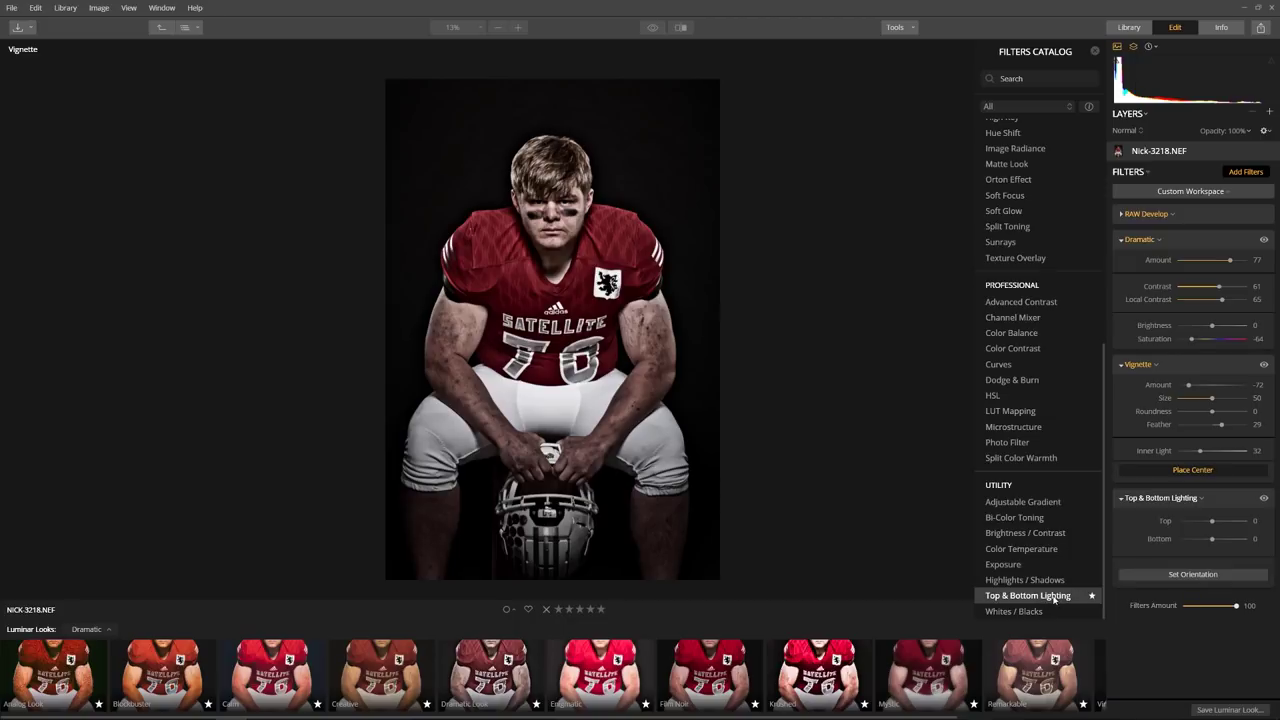
{"action": "left_click_drag", "start_coordinate": [1213, 540], "coordinate": [1195, 541]}
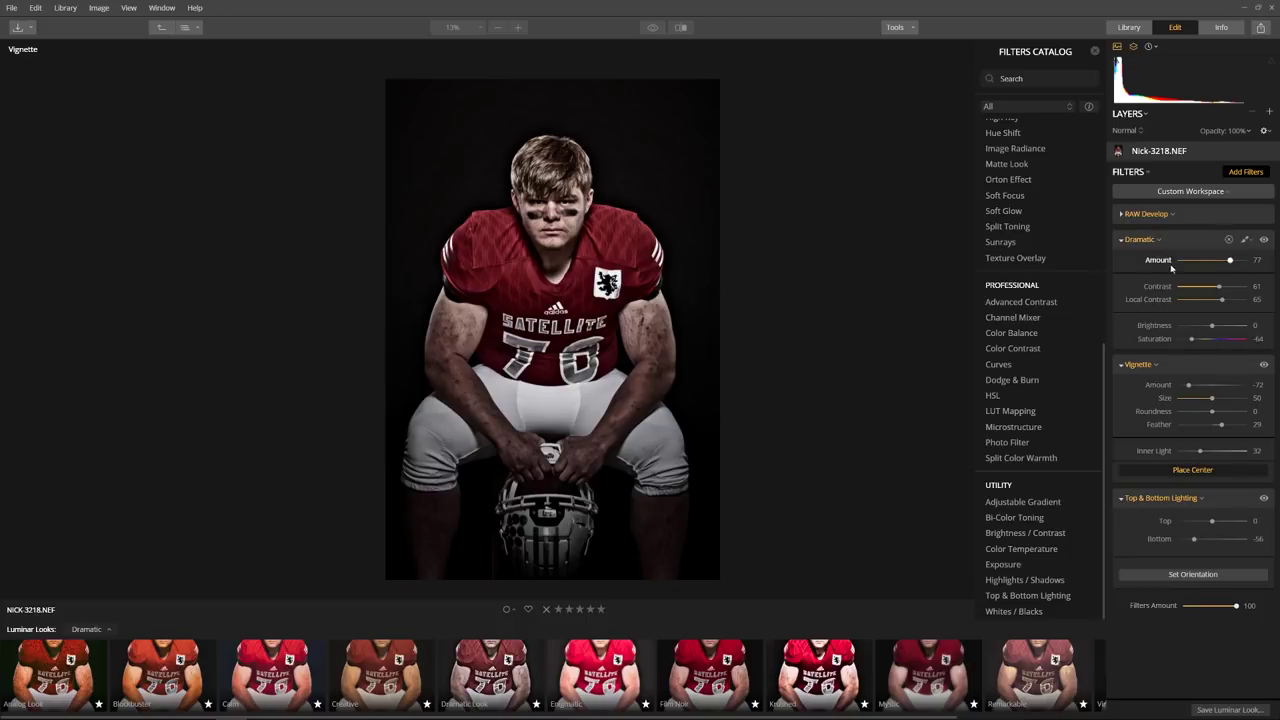
Step: Save the edit as a custom Luminar Look named 'Sports Portrait'
{"action": "left_click", "coordinate": [1225, 711]}
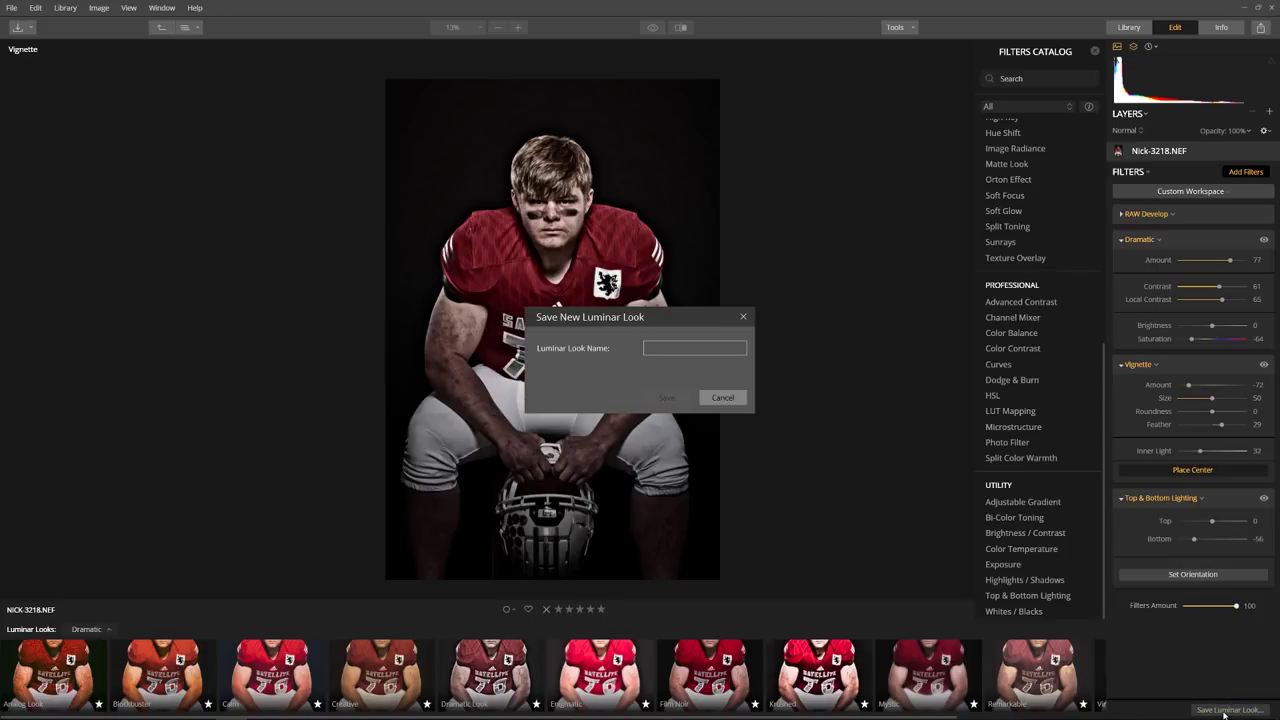
{"action": "type", "text": "Sports Portrait"}
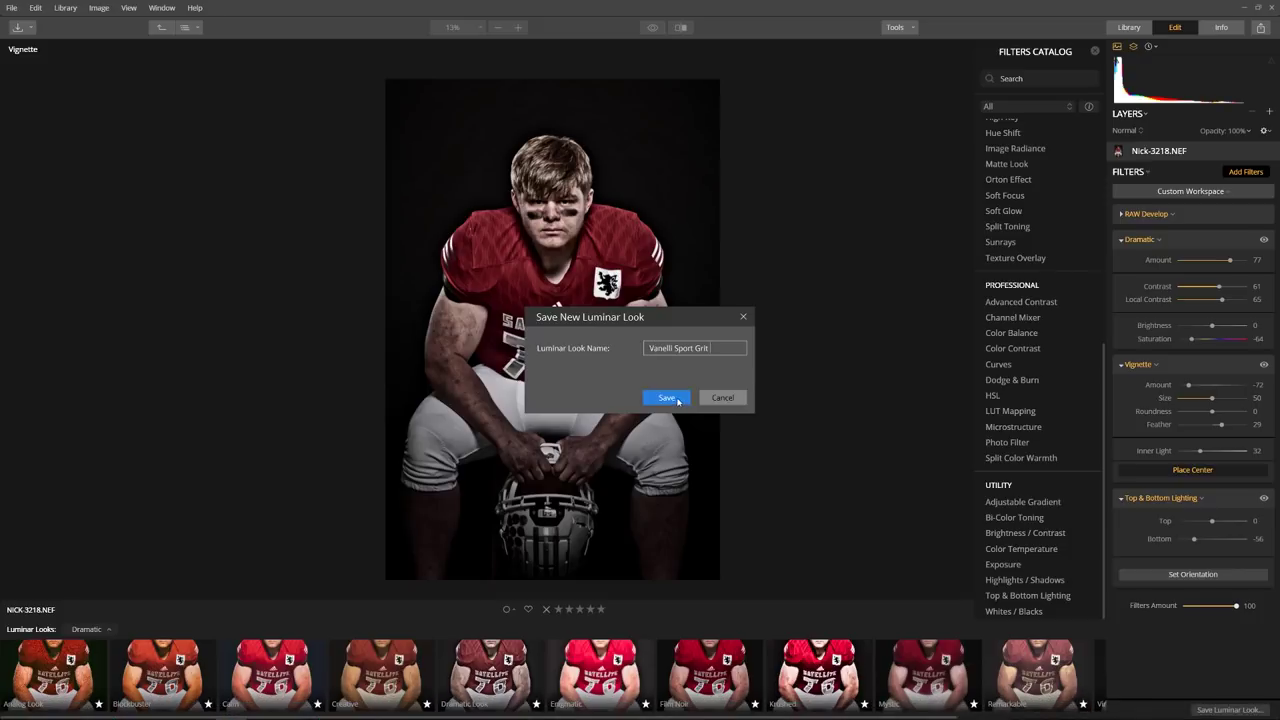
{"action": "left_click", "coordinate": [670, 398]}
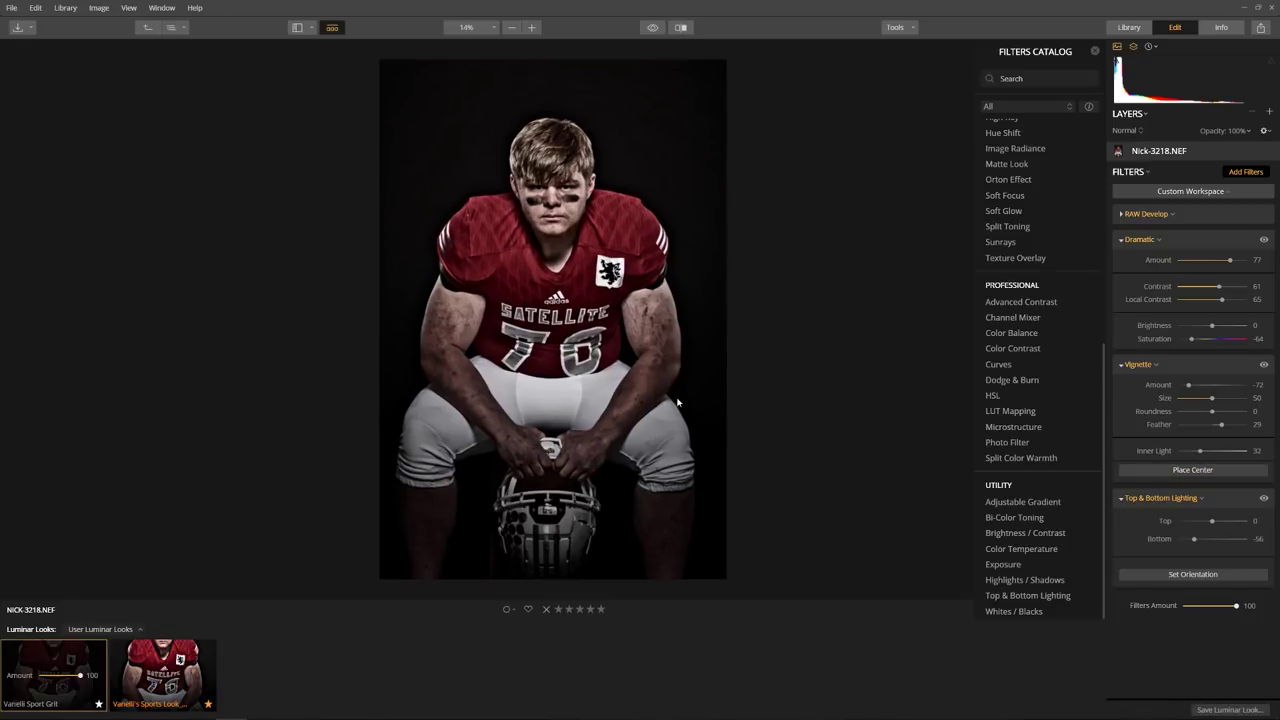
Step: Star the new look as a favourite and show the Favorite looks collection
{"action": "left_click", "coordinate": [100, 629]}
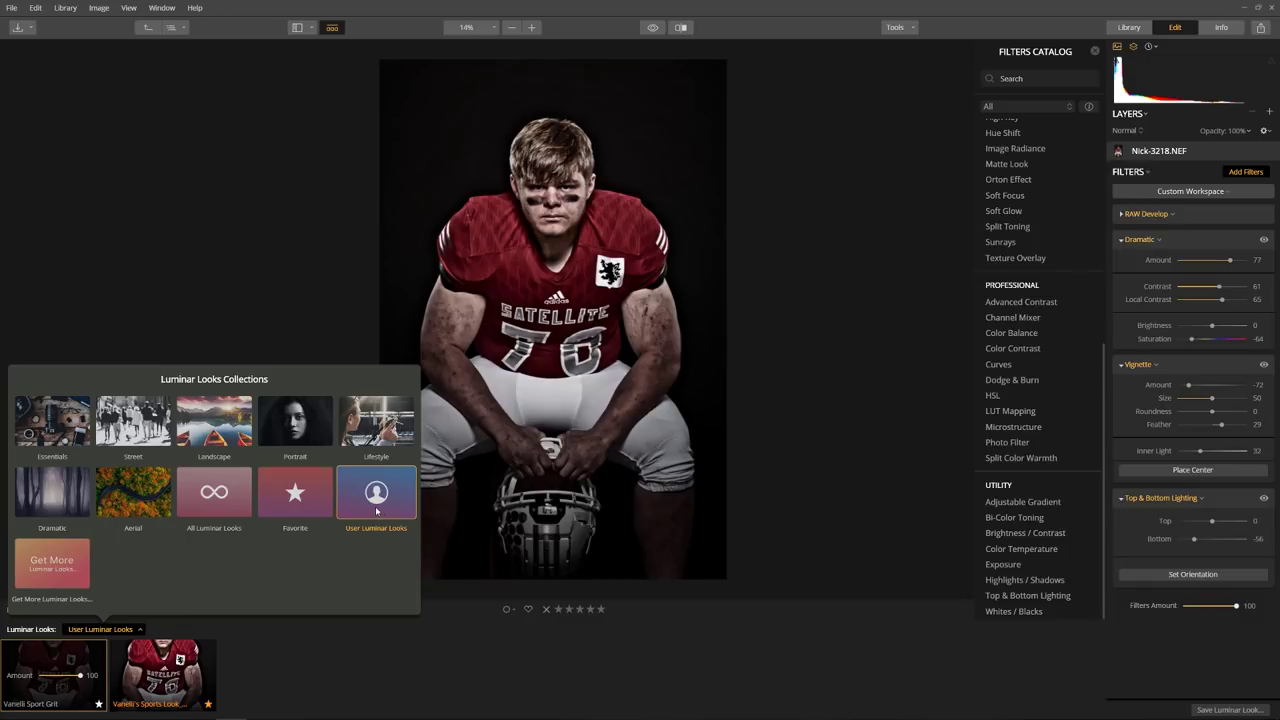
{"action": "left_click", "coordinate": [100, 706]}
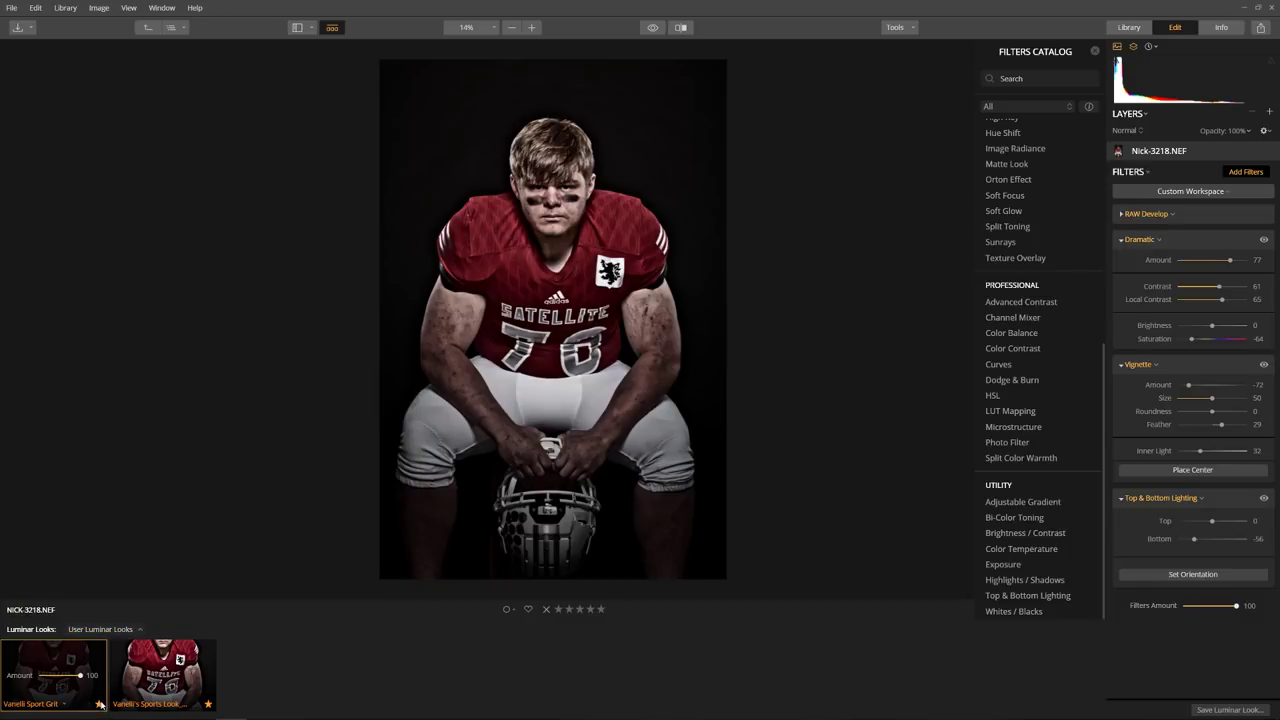
{"action": "left_click", "coordinate": [100, 629]}
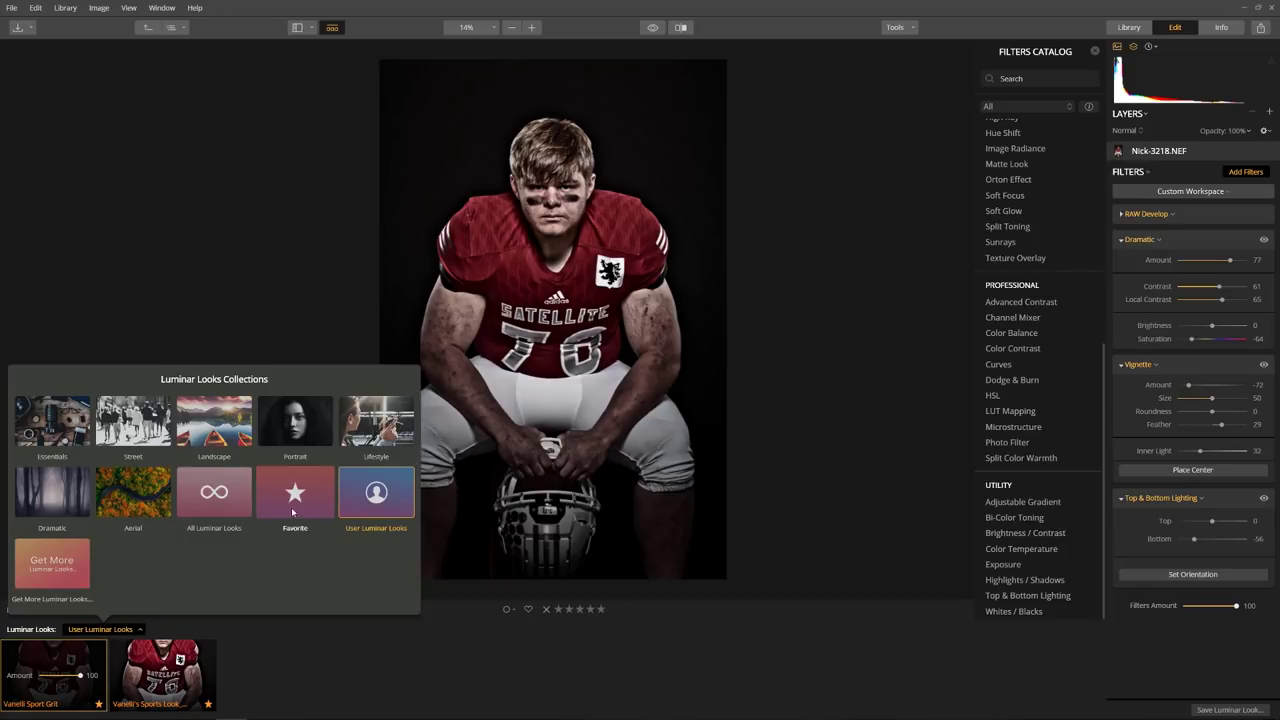
{"action": "left_click", "coordinate": [292, 510]}
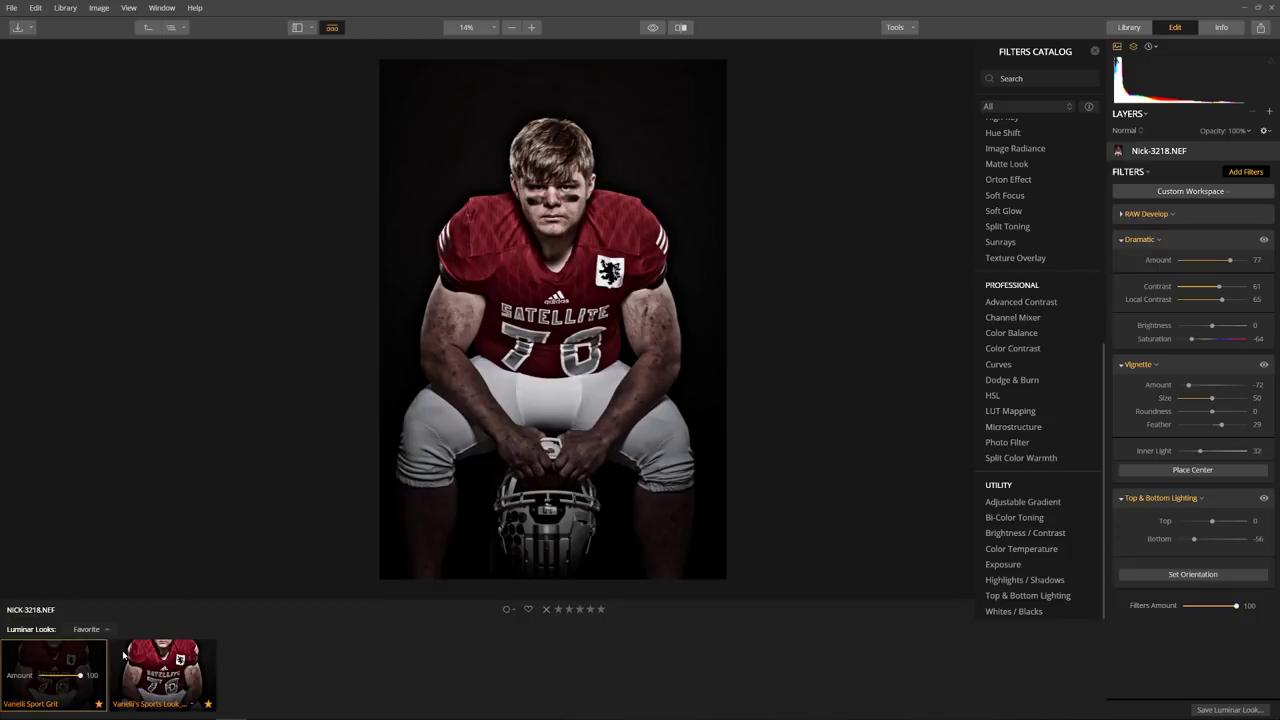
{"action": "left_click", "coordinate": [1150, 47]}
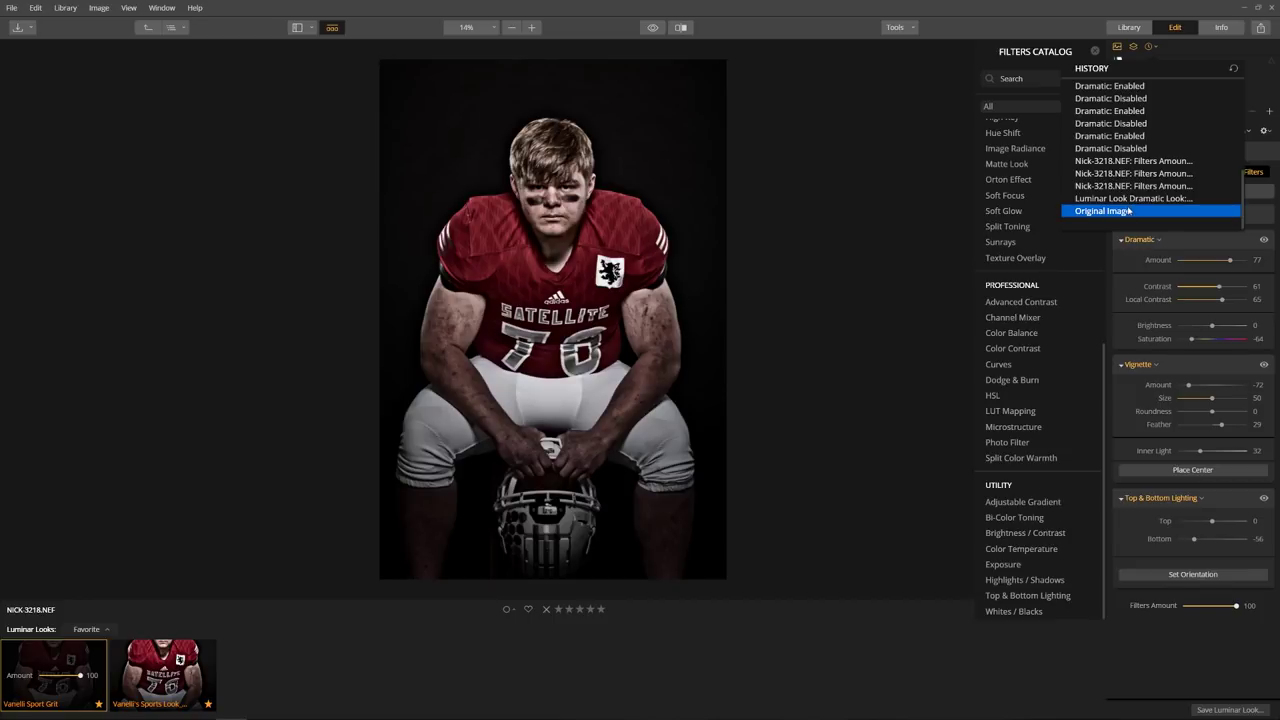
Step: Revert to Original Image in History and reapply the saved 'Sports Portrait' look
{"action": "left_click", "coordinate": [1129, 211]}
{"action": "left_click", "coordinate": [75, 660]}
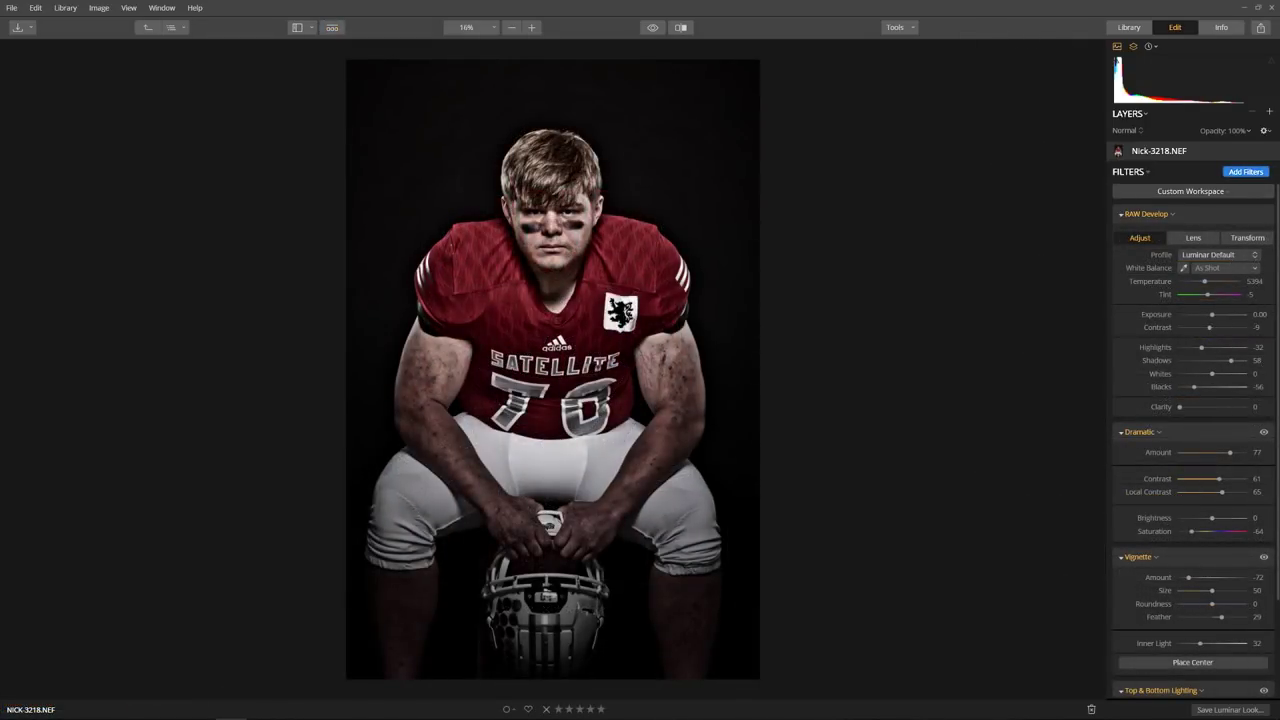
{"action": "left_click", "coordinate": [1246, 172]}
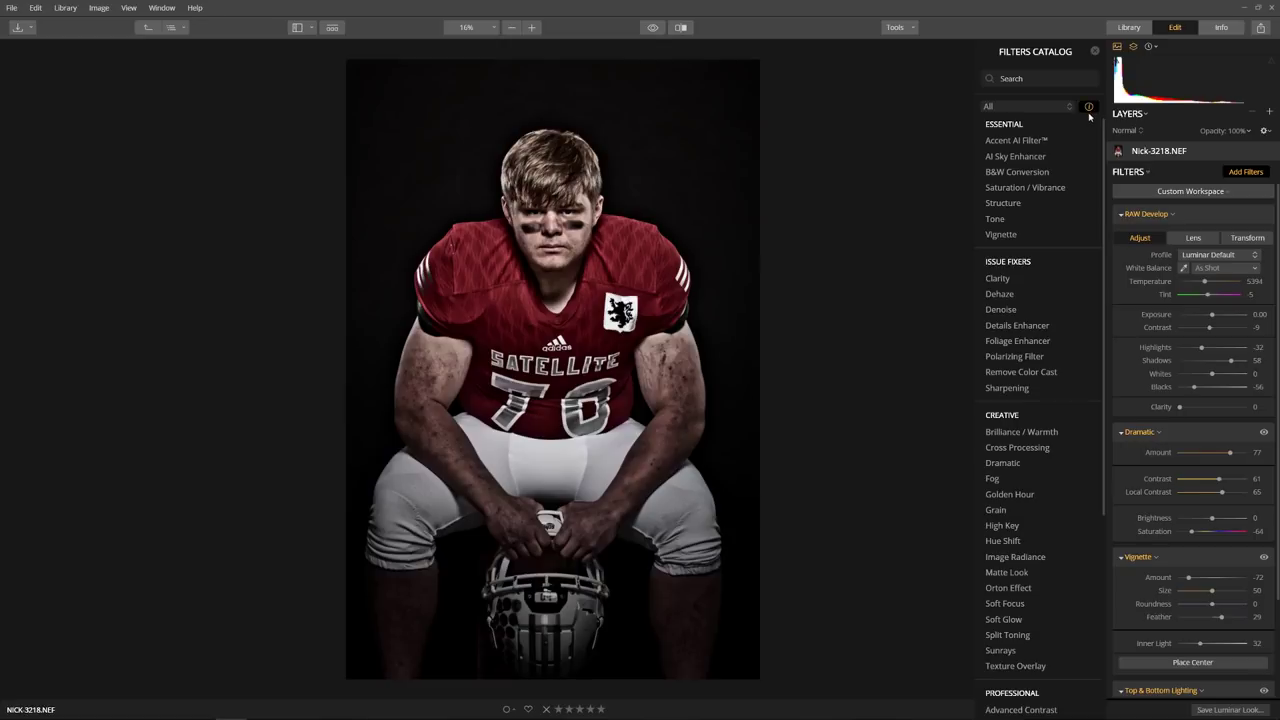
{"action": "mouse_move", "coordinate": [1058, 157]}
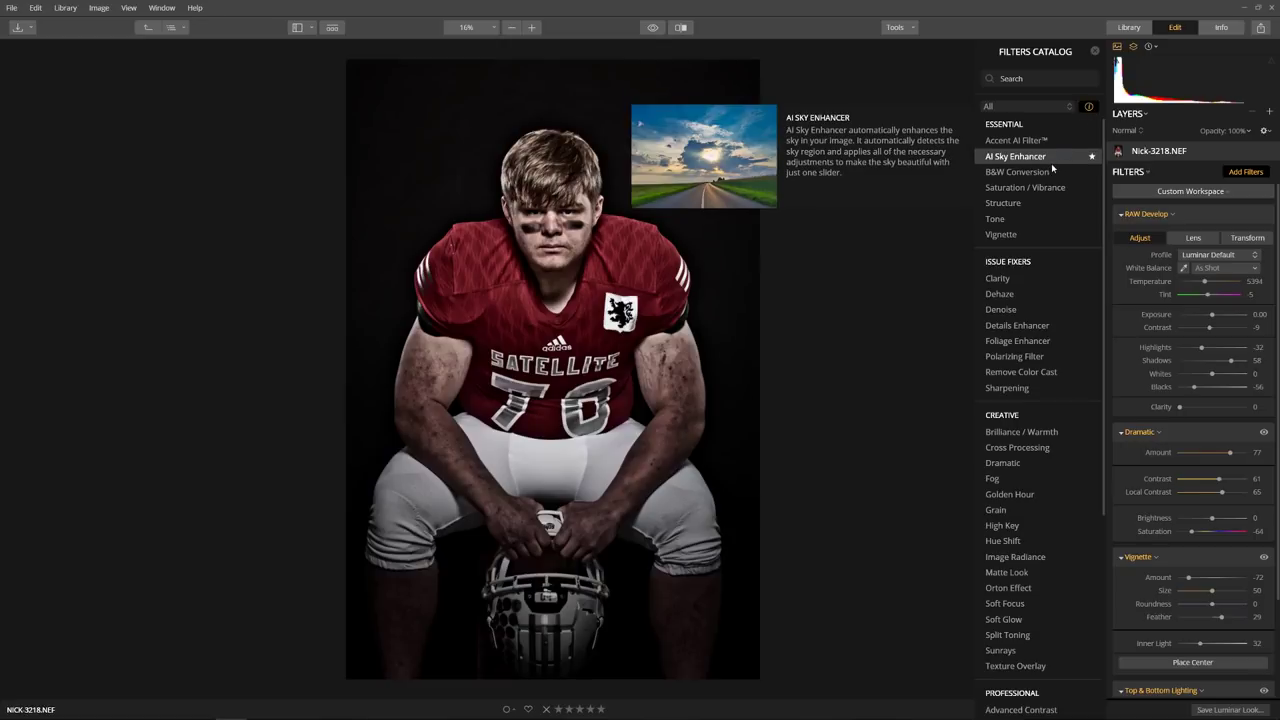
{"action": "mouse_move", "coordinate": [1048, 189]}
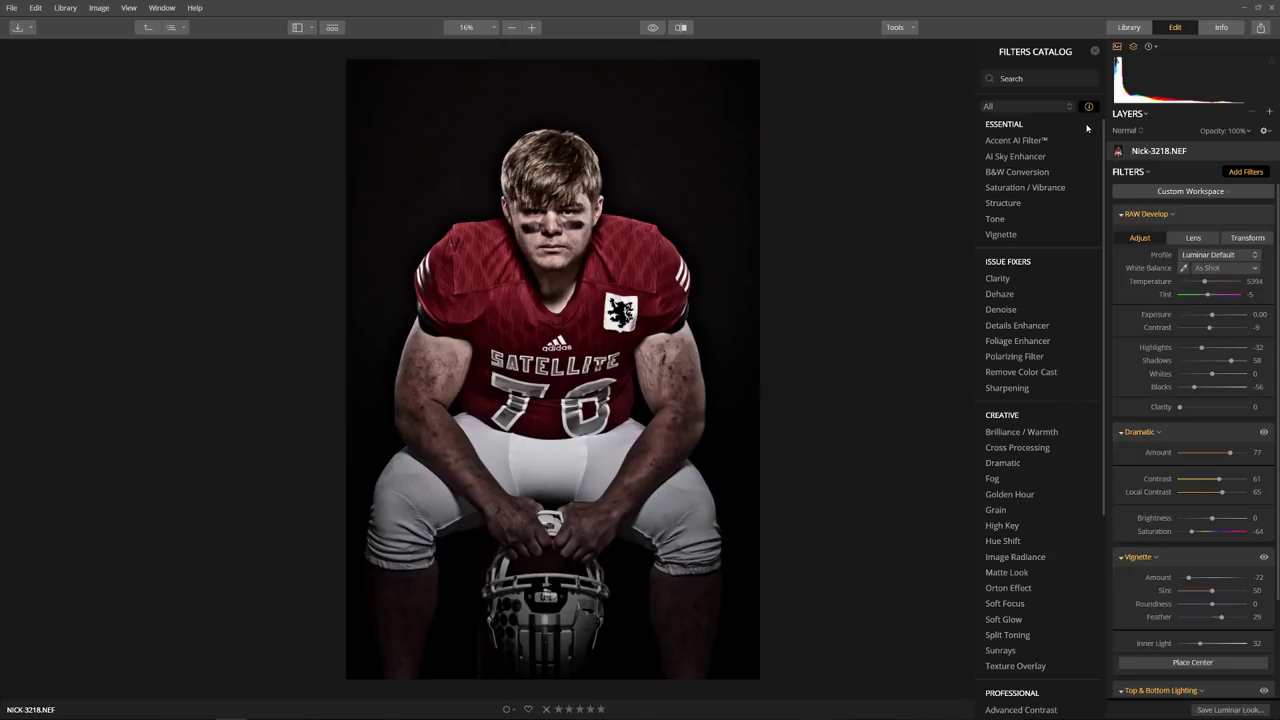
{"action": "mouse_move", "coordinate": [1046, 467]}
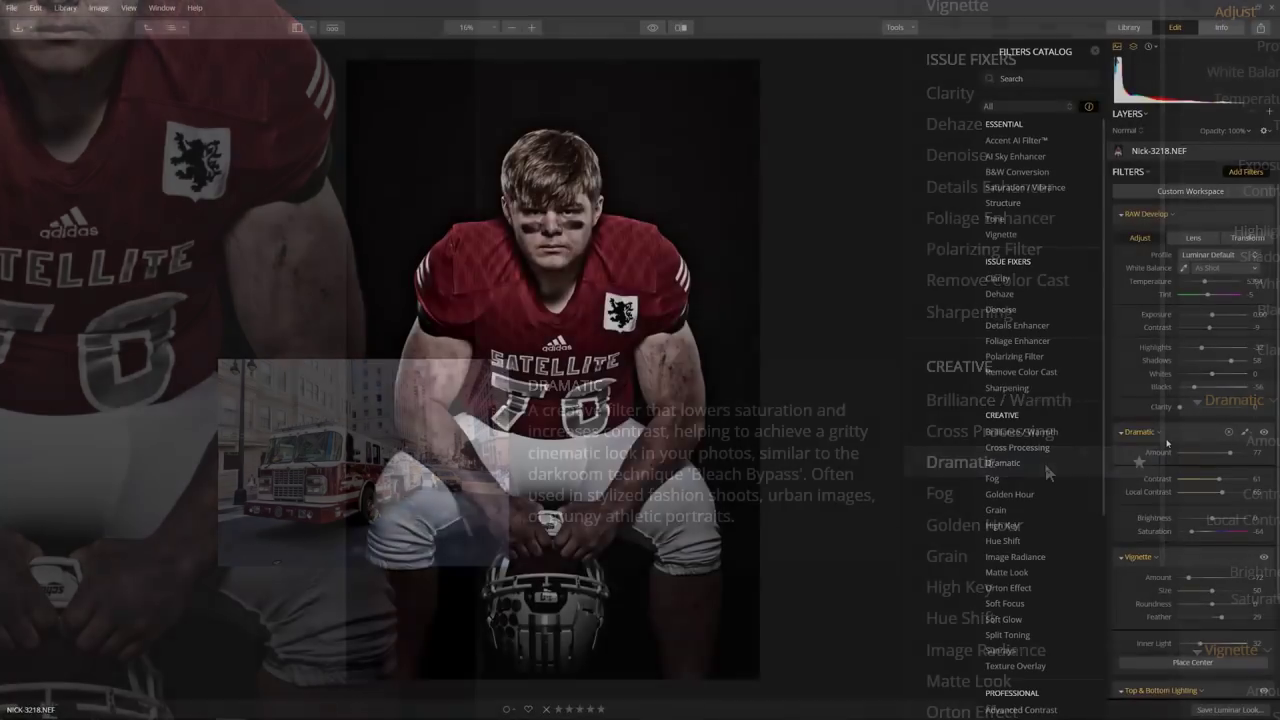
{"action": "scroll", "coordinate": [1200, 560], "scroll_direction": "down", "scroll_amount": 3}
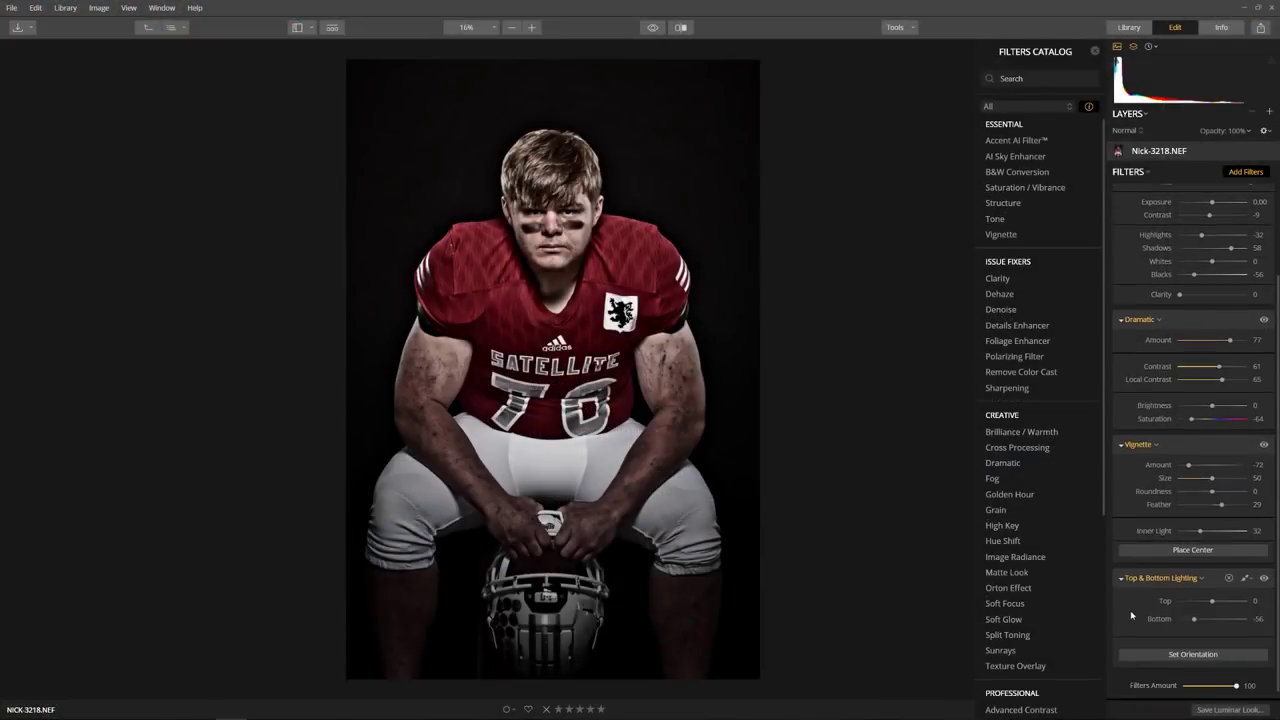
{"action": "scroll", "coordinate": [1100, 614], "scroll_direction": "down", "scroll_amount": 5}
{"action": "mouse_move", "coordinate": [1062, 697]}
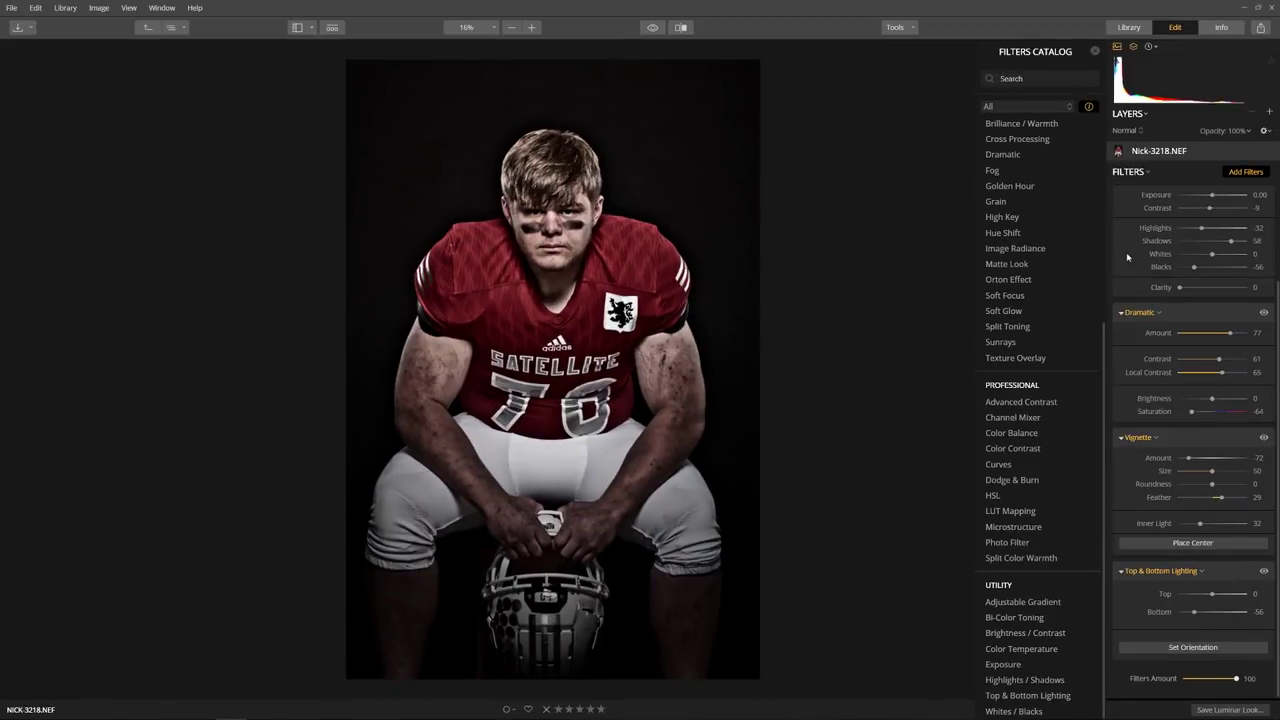
{"action": "scroll", "coordinate": [1127, 258], "scroll_direction": "up", "scroll_amount": 2}
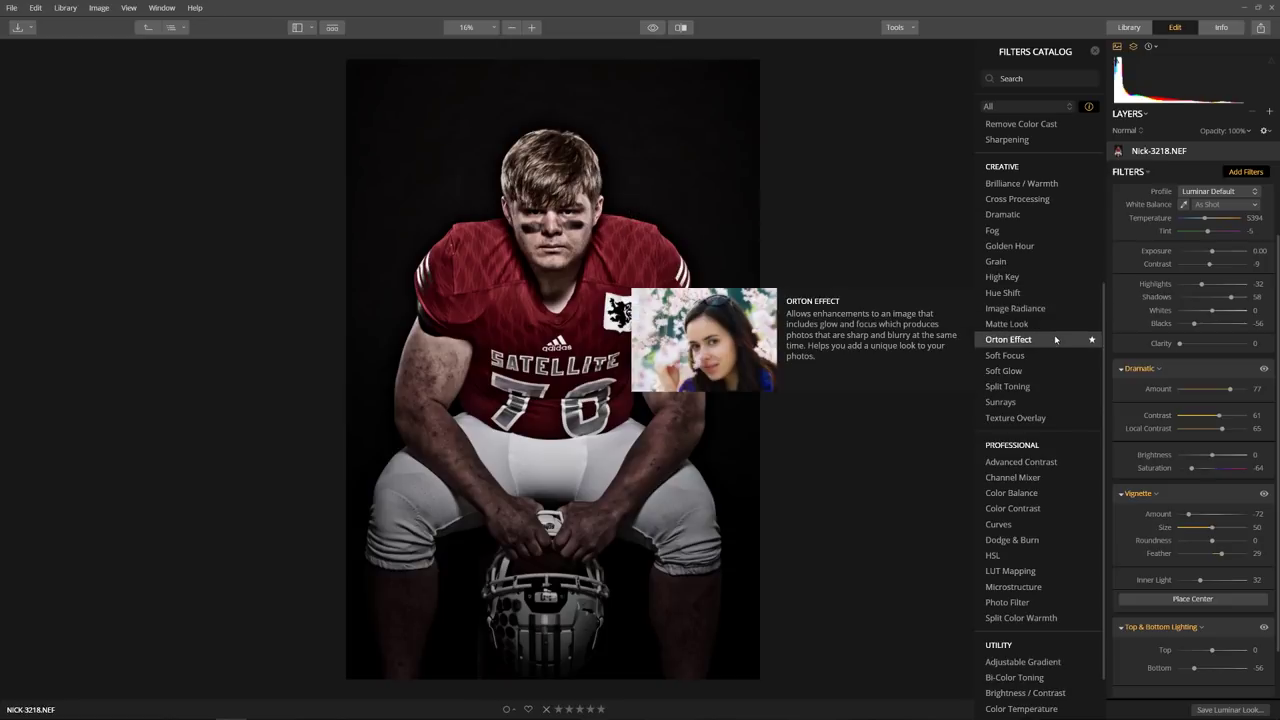